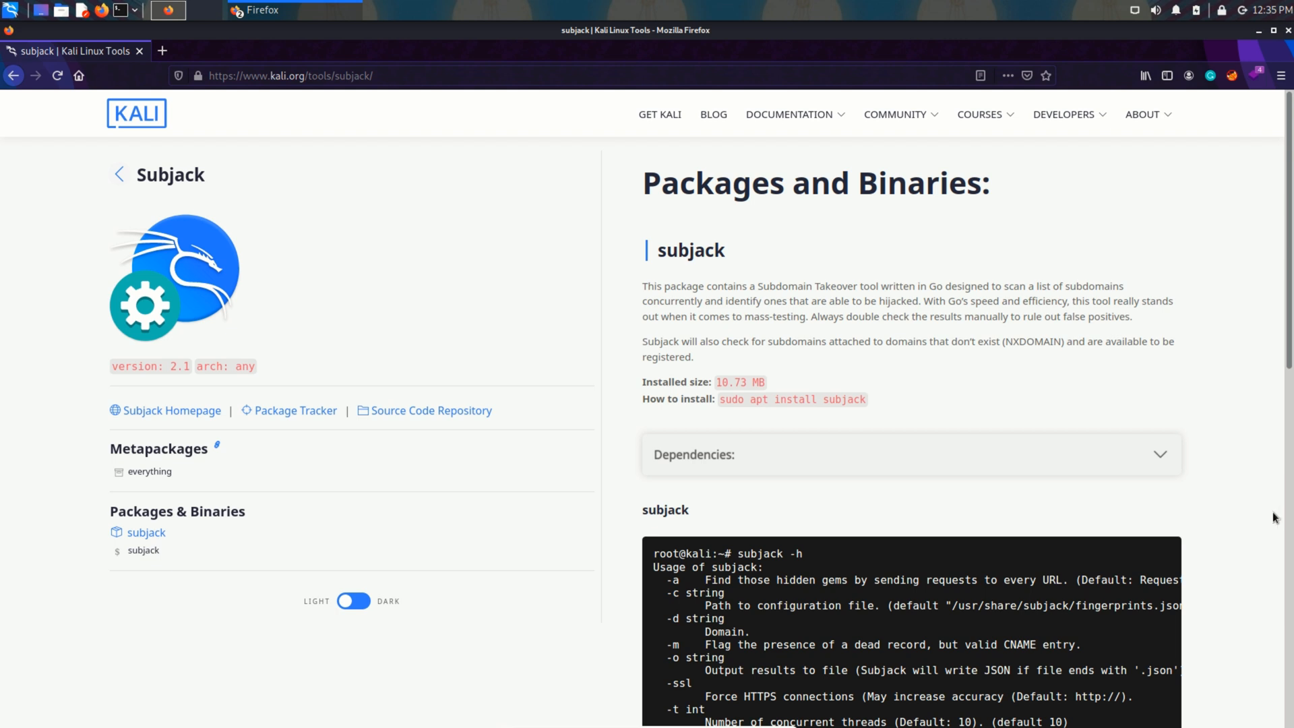
Step: Select the 'sudo apt install subjack' command on the kali.org Subjack page
{"action": "left_click_drag", "start_coordinate": [642, 288], "coordinate": [1117, 292]}
{"action": "left_click_drag", "start_coordinate": [657, 304], "coordinate": [921, 302]}
{"action": "left_click", "coordinate": [960, 398]}
{"action": "left_click_drag", "start_coordinate": [720, 399], "coordinate": [872, 409]}
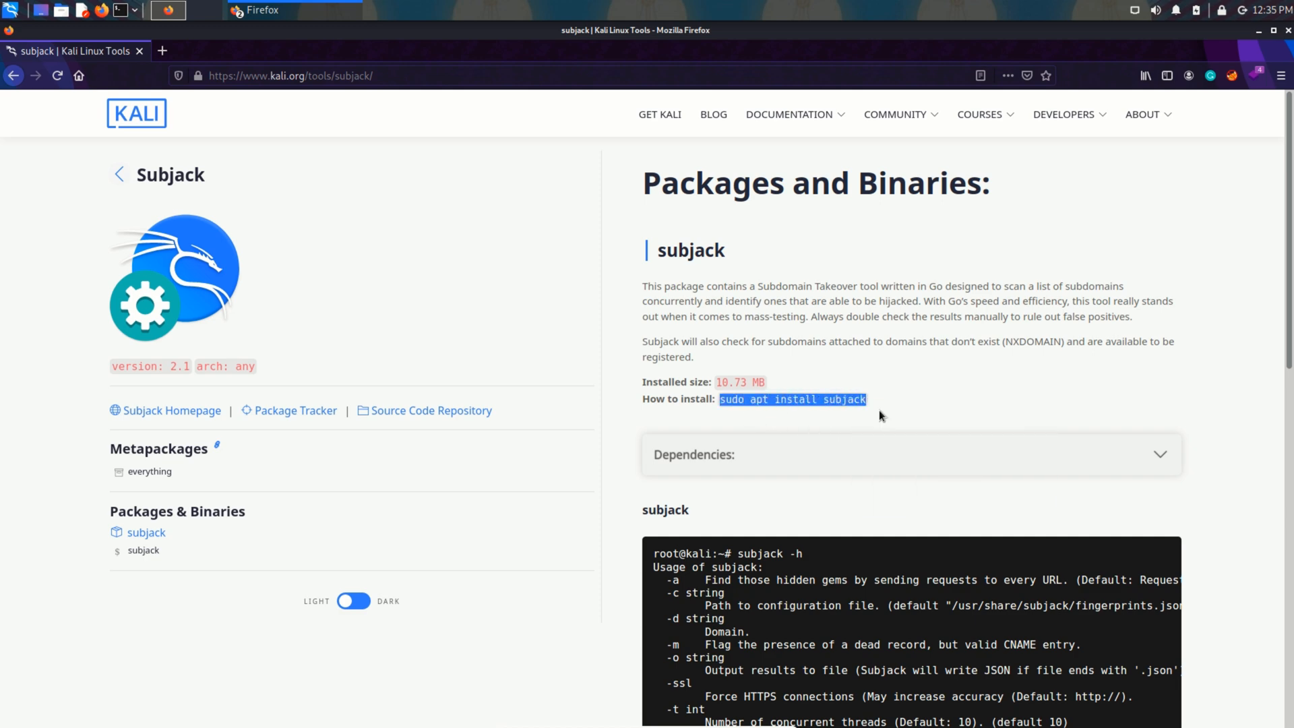
{"action": "scroll", "coordinate": [879, 434], "scroll_direction": "down", "scroll_amount": 3}
{"action": "scroll", "coordinate": [880, 434], "scroll_direction": "down", "scroll_amount": 4}
{"action": "scroll", "coordinate": [880, 434], "scroll_direction": "up", "scroll_amount": 3}
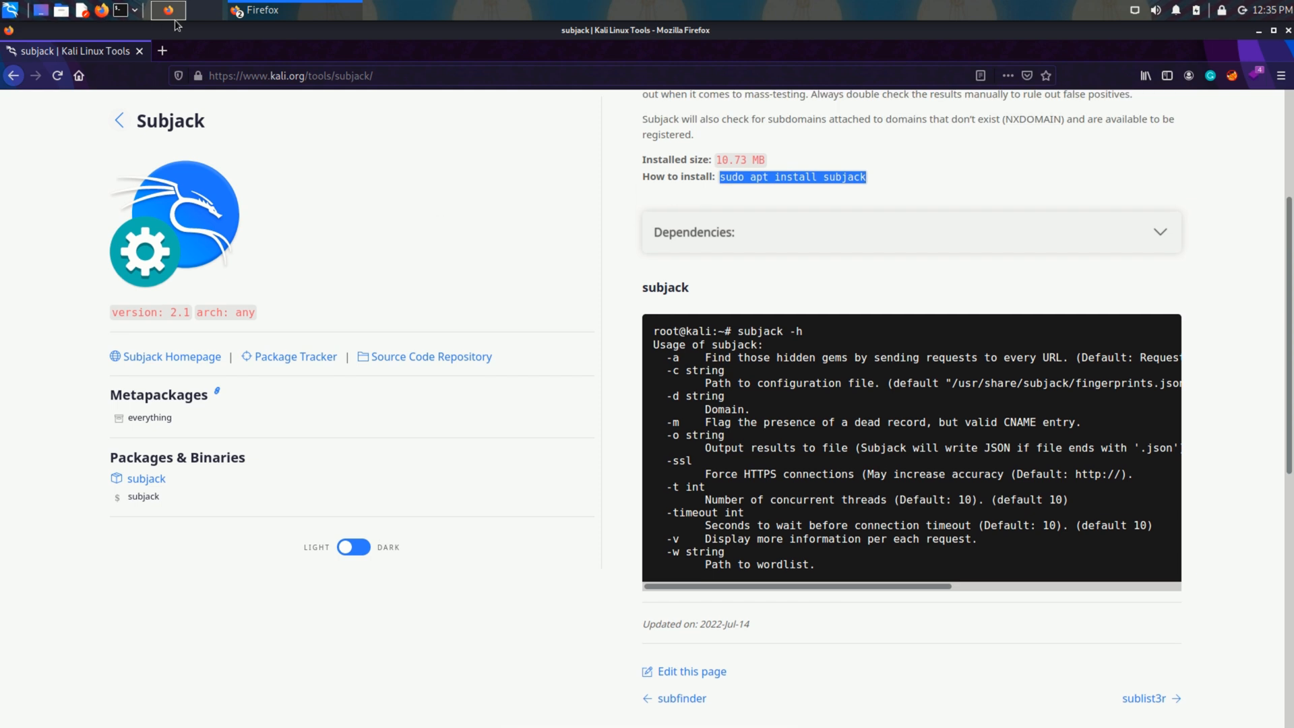
Step: In a new terminal, run the pasted 'sudo apt install subjack' and enter the sudo password
{"action": "left_click", "coordinate": [121, 10]}
{"action": "left_click_drag", "start_coordinate": [558, 62], "coordinate": [636, 130]}
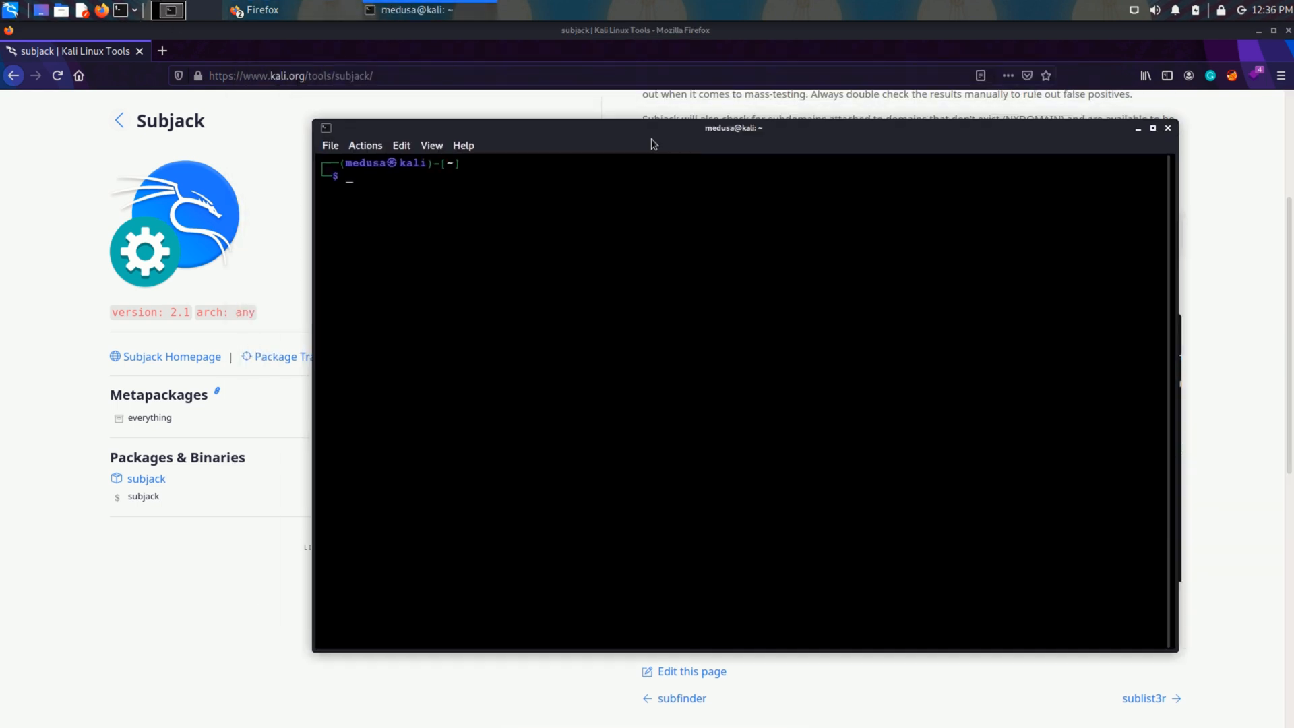
{"action": "middle_click", "coordinate": [852, 352]}
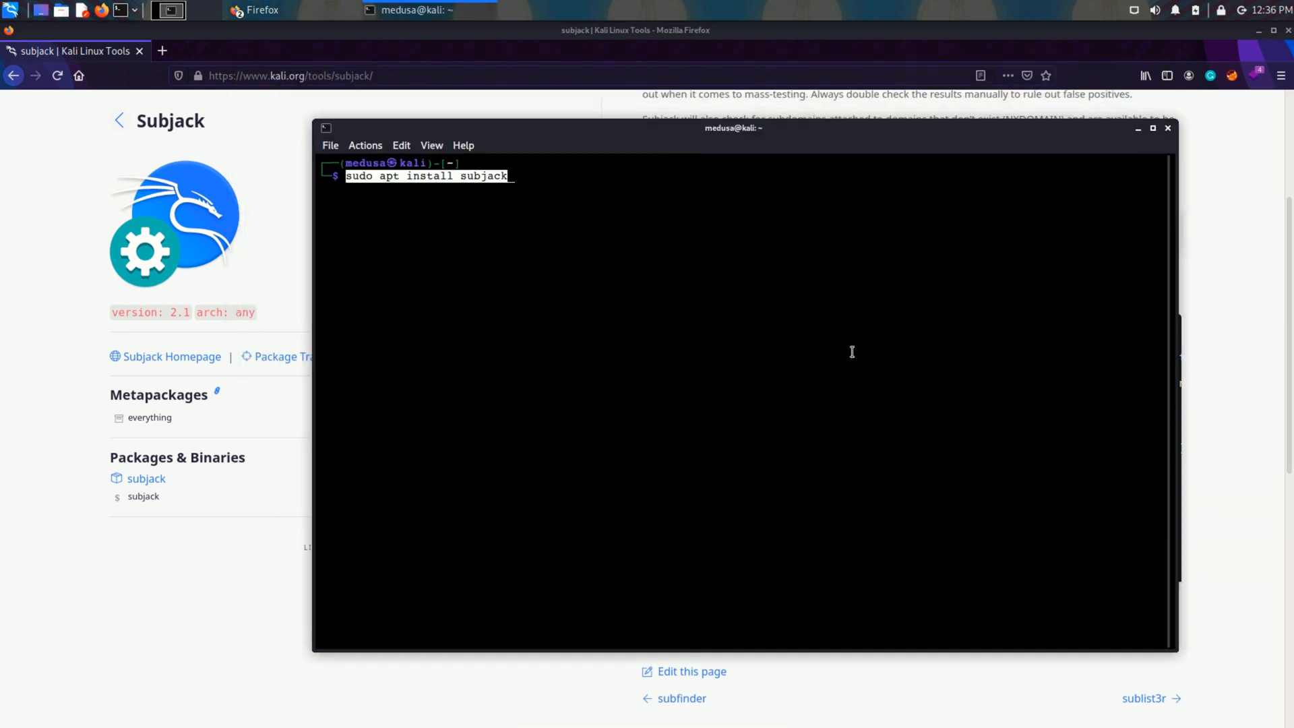
{"action": "key", "text": "Return"}
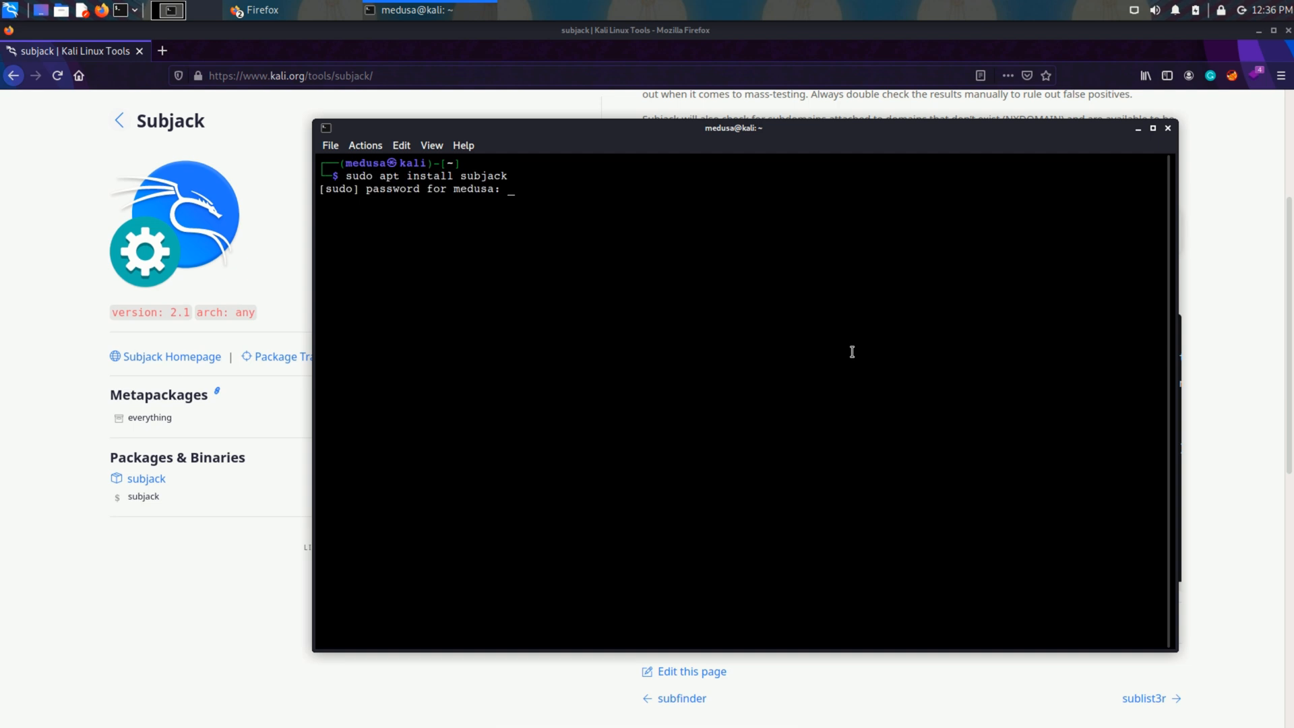
{"action": "key", "text": "Return"}
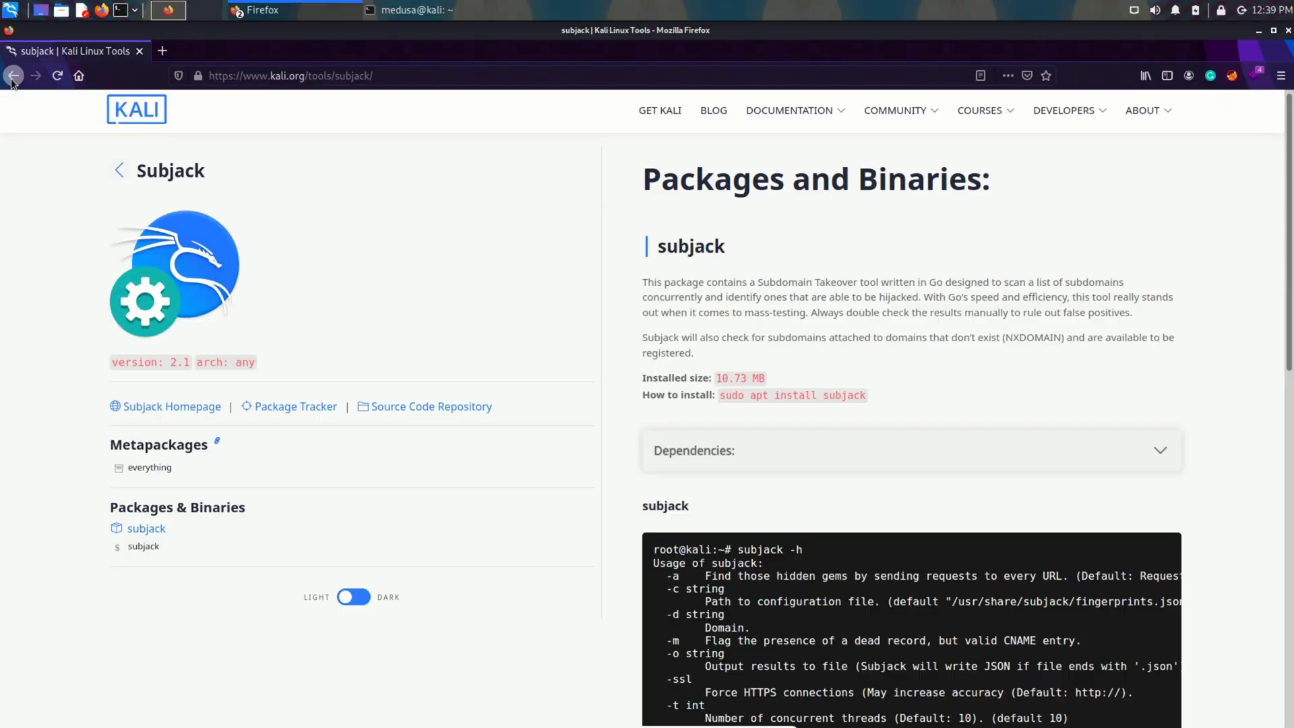
Step: Return to the Google results and open the haccer/subjack GitHub repository
{"action": "left_click", "coordinate": [12, 76]}
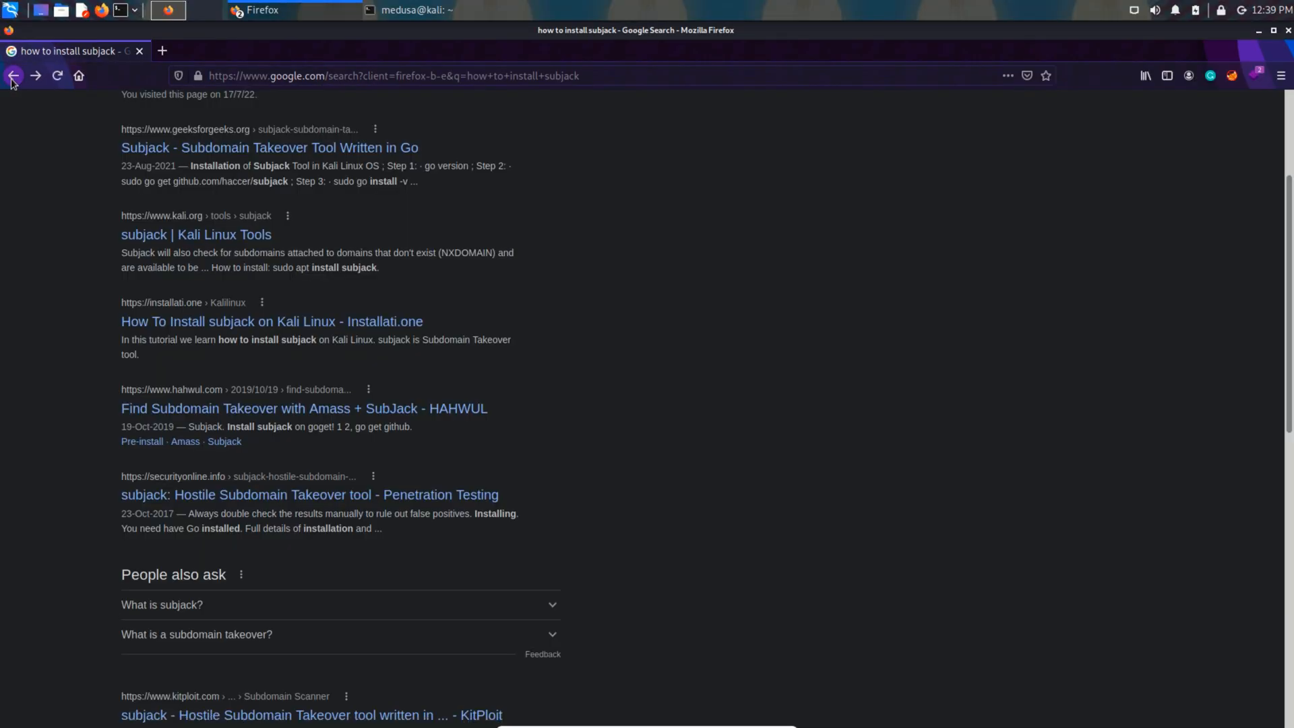
{"action": "scroll", "coordinate": [233, 456], "scroll_direction": "up", "scroll_amount": 3}
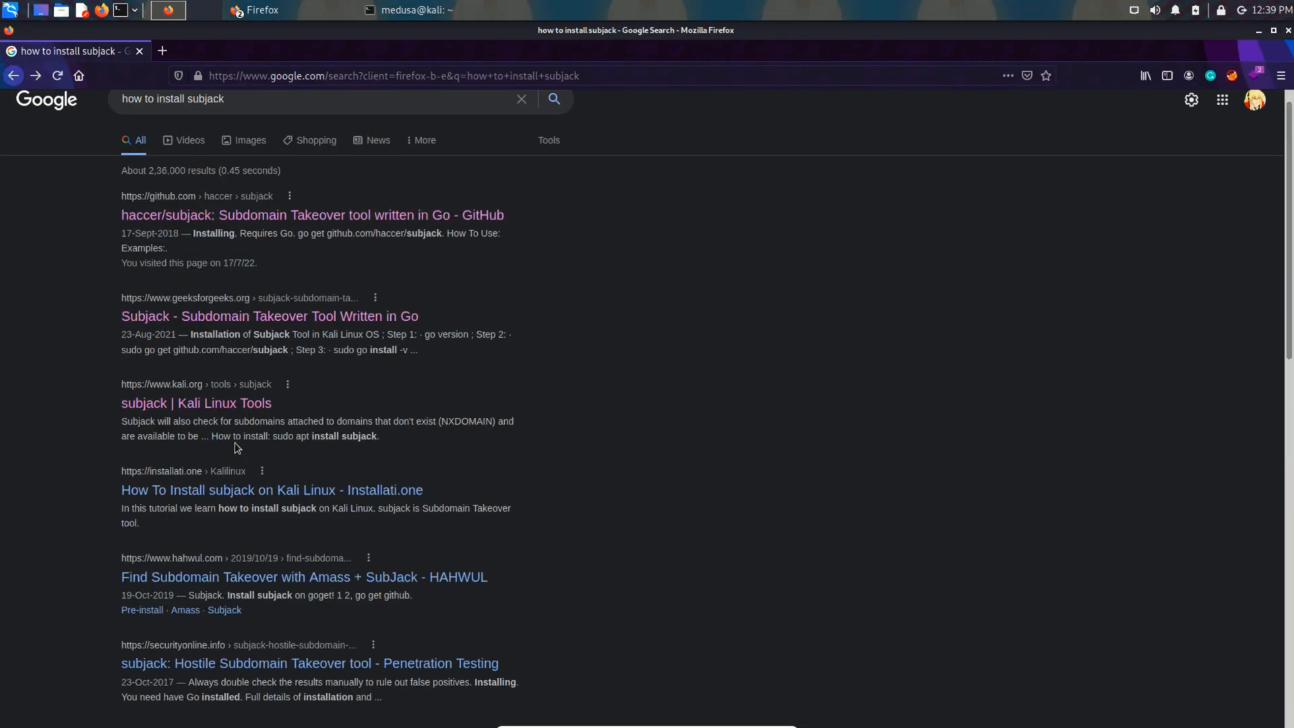
{"action": "left_click", "coordinate": [314, 240]}
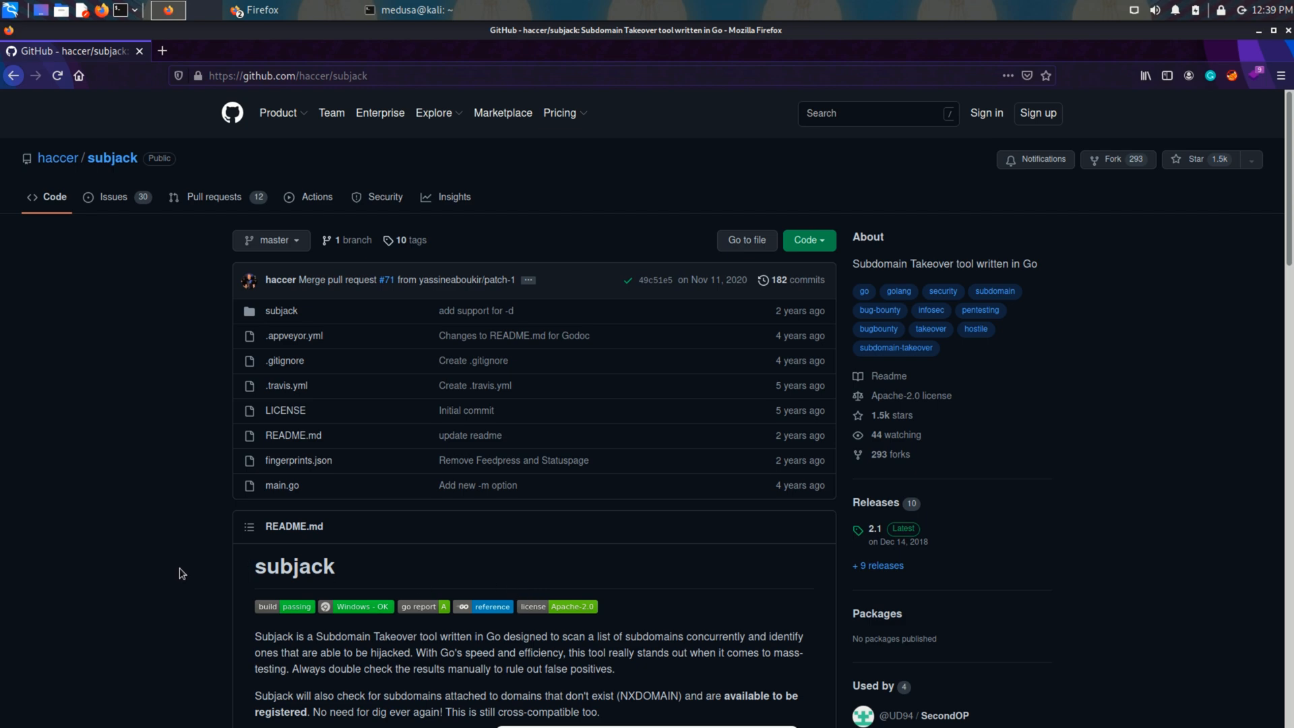
{"action": "scroll", "coordinate": [180, 573], "scroll_direction": "down", "scroll_amount": 3}
{"action": "scroll", "coordinate": [180, 573], "scroll_direction": "down", "scroll_amount": 1}
{"action": "scroll", "coordinate": [180, 573], "scroll_direction": "down", "scroll_amount": 4}
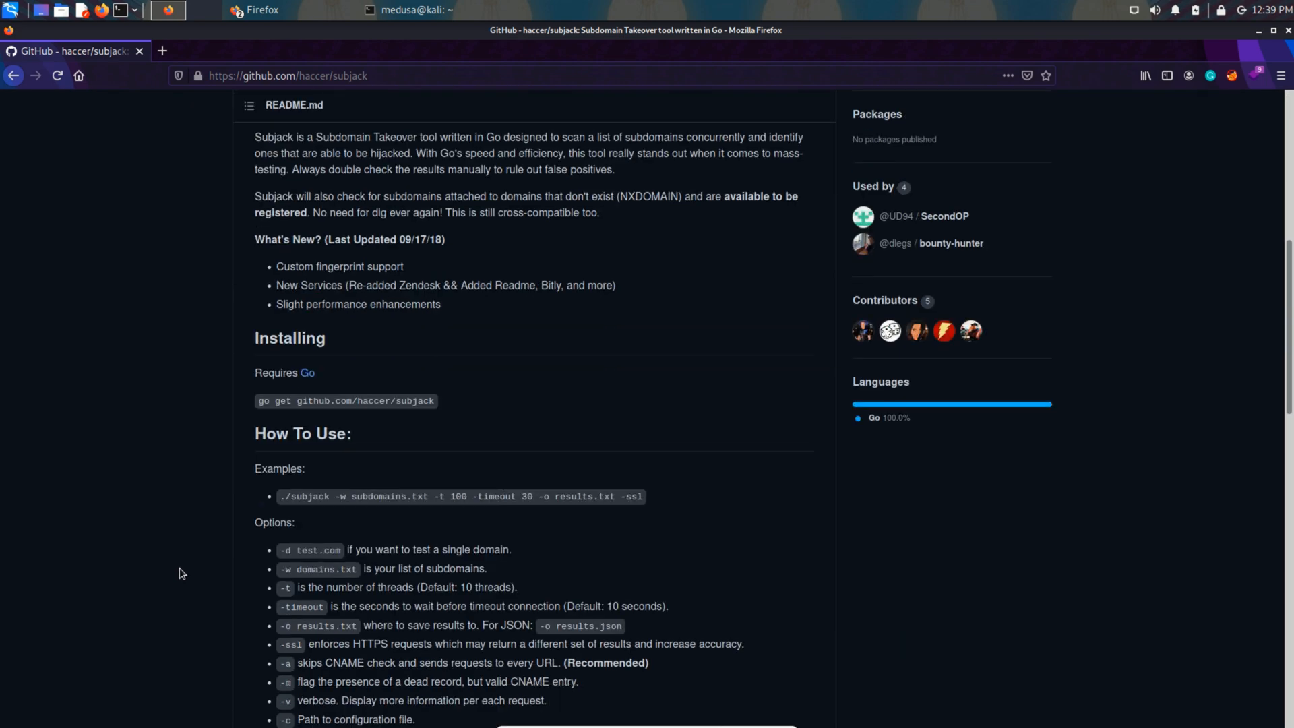
{"action": "scroll", "coordinate": [180, 574], "scroll_direction": "down", "scroll_amount": 3}
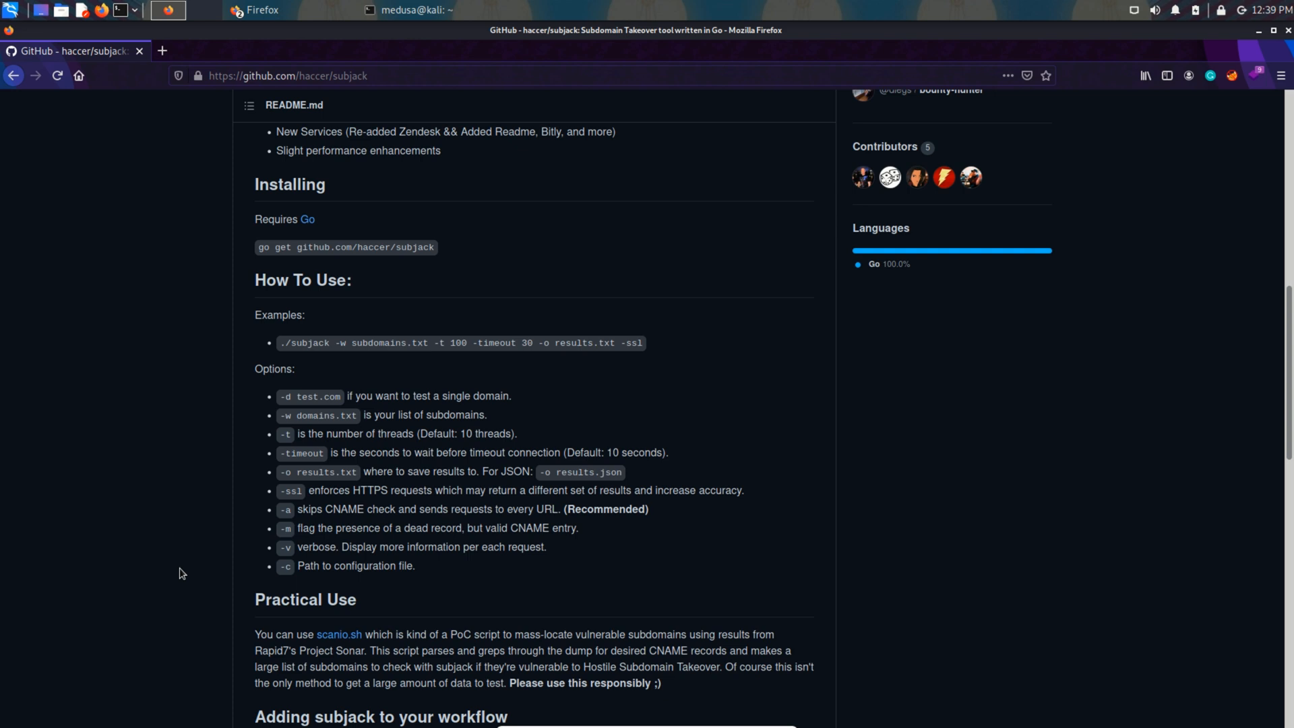
{"action": "scroll", "coordinate": [404, 505], "scroll_direction": "up", "scroll_amount": 5}
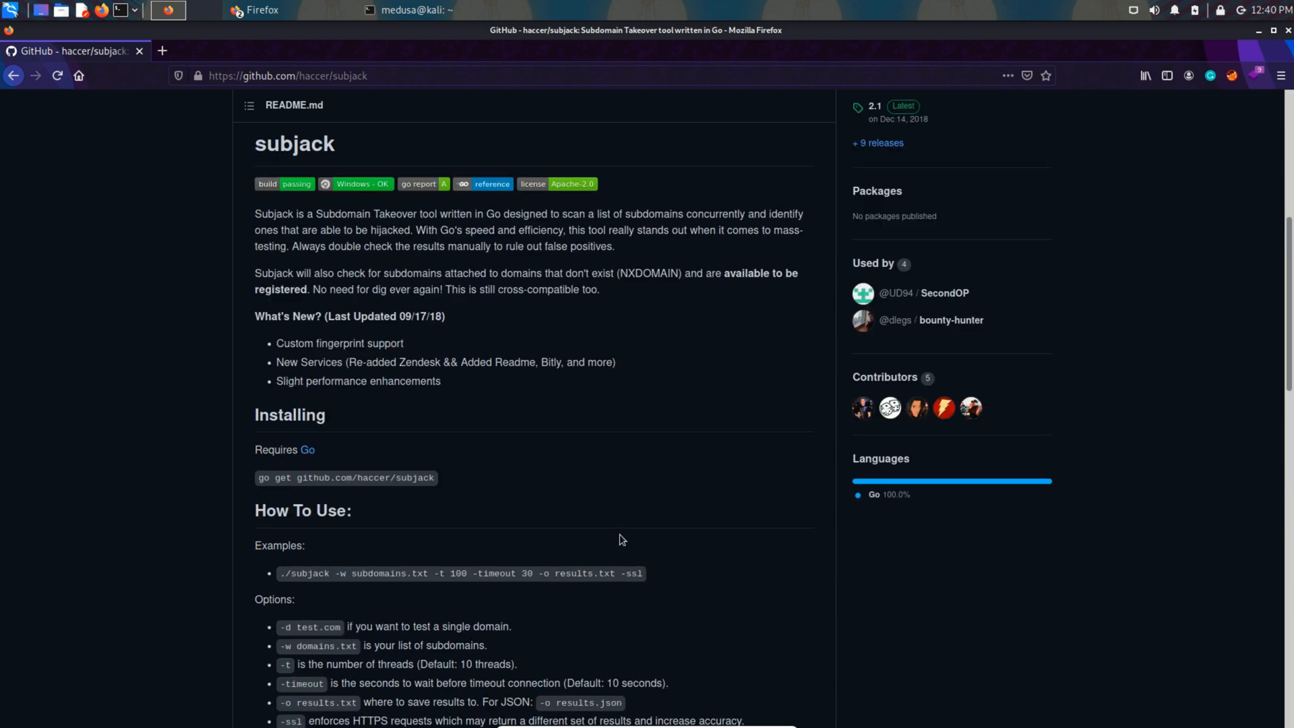
{"action": "scroll", "coordinate": [622, 540], "scroll_direction": "down", "scroll_amount": 3}
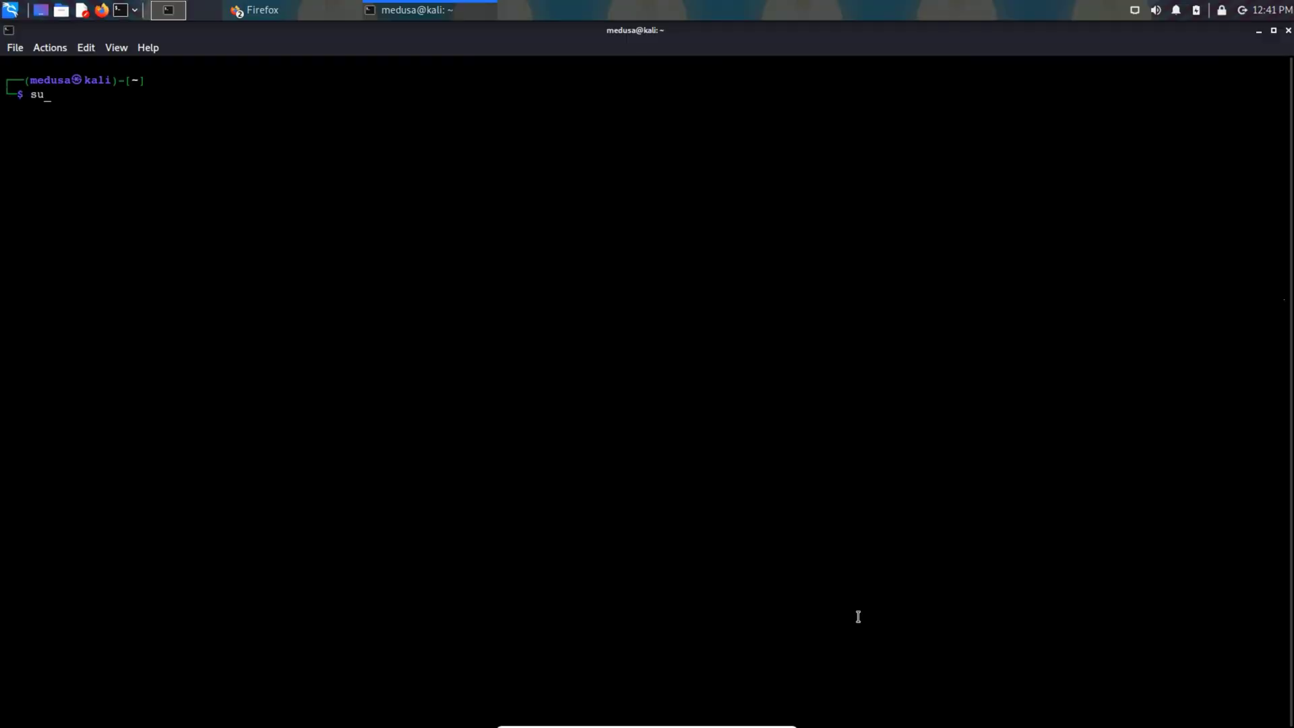
{"action": "type", "text": "subfinde"}
{"action": "type", "text": "r -d"}
{"action": "type", "text": " tesla.com"}
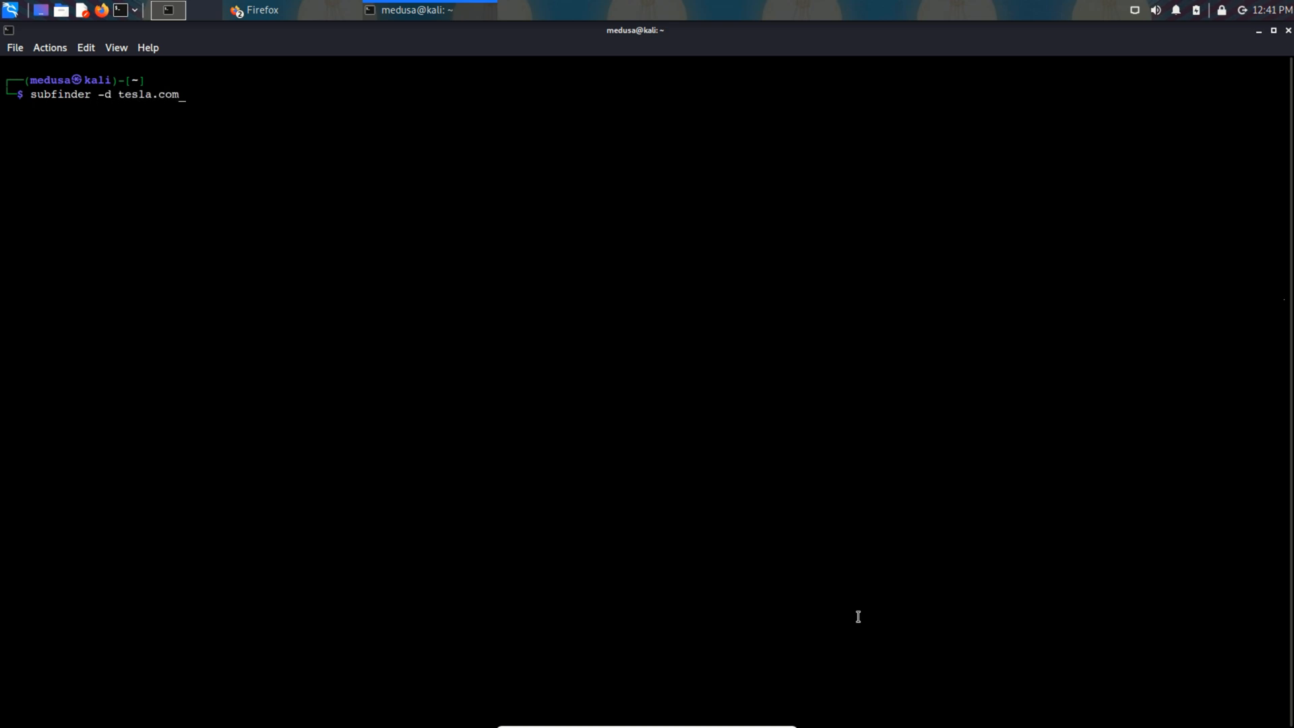
Step: Run 'subfinder -d tesla.com' to list subdomains, then interrupt it
{"action": "key", "text": "Return"}
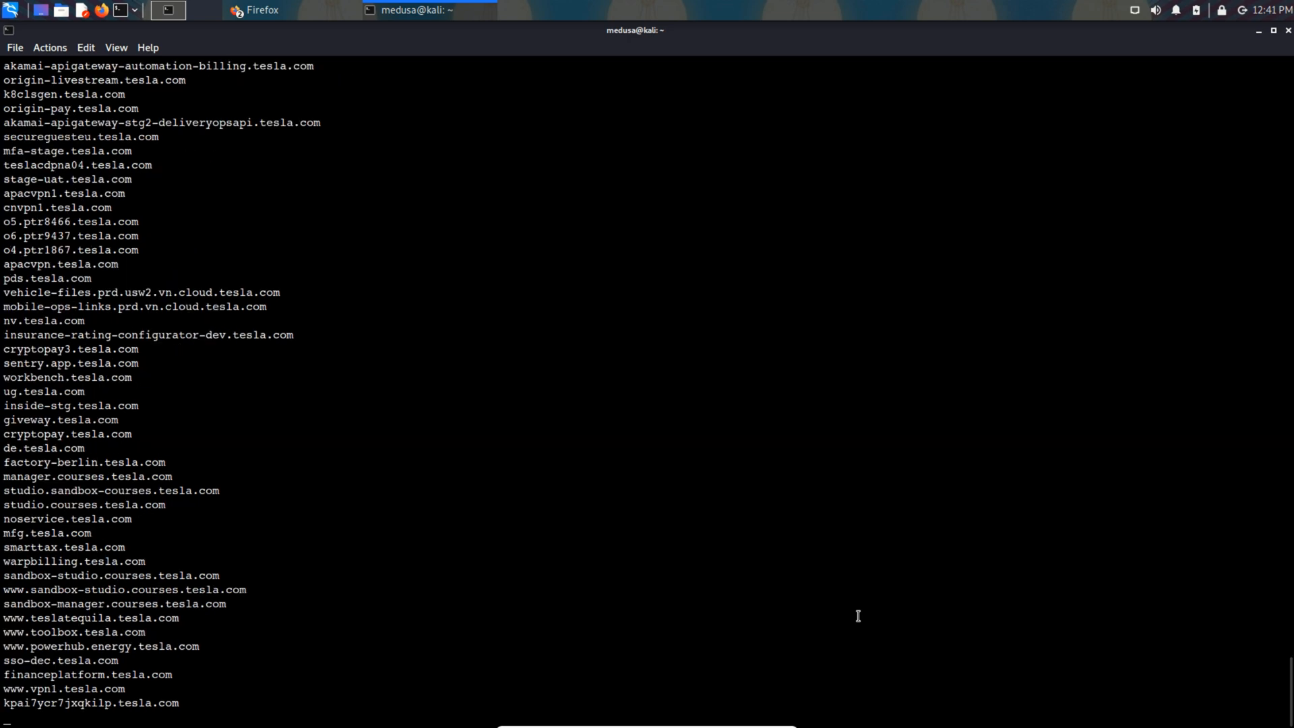
{"action": "scroll", "coordinate": [858, 616], "scroll_direction": "up", "scroll_amount": 3}
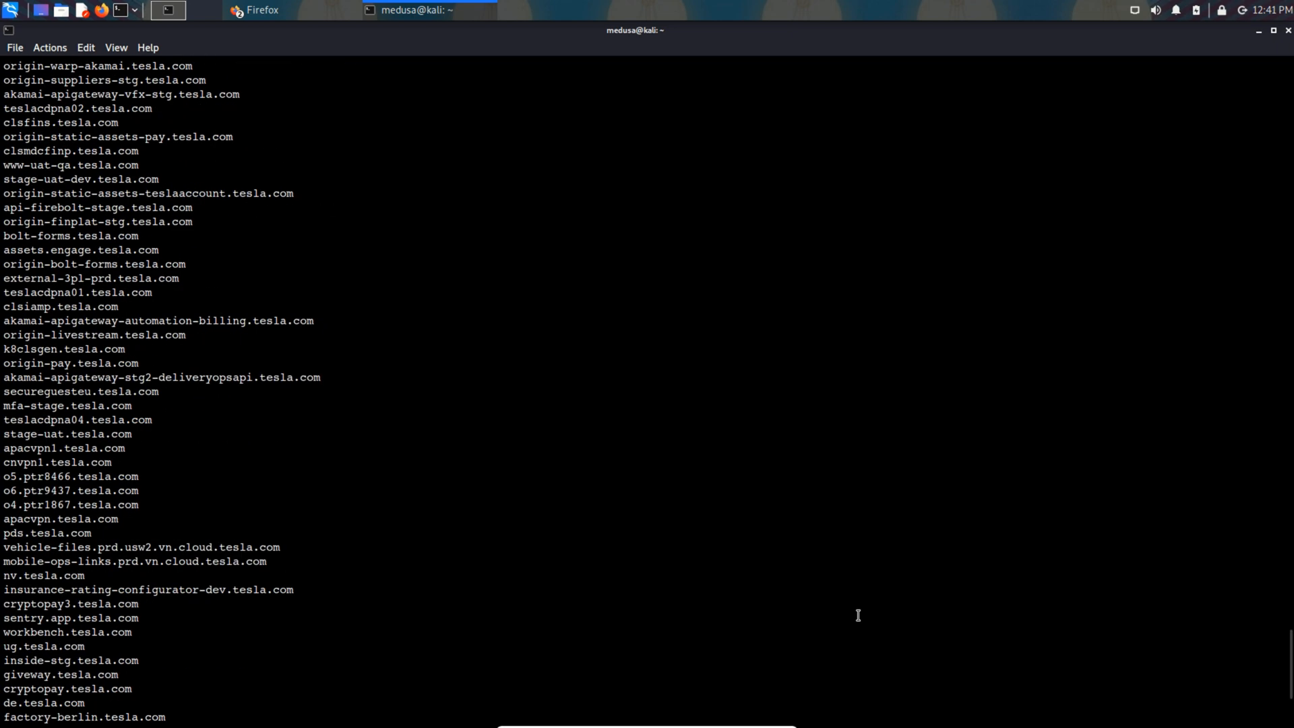
{"action": "scroll", "coordinate": [858, 616], "scroll_direction": "down", "scroll_amount": 3}
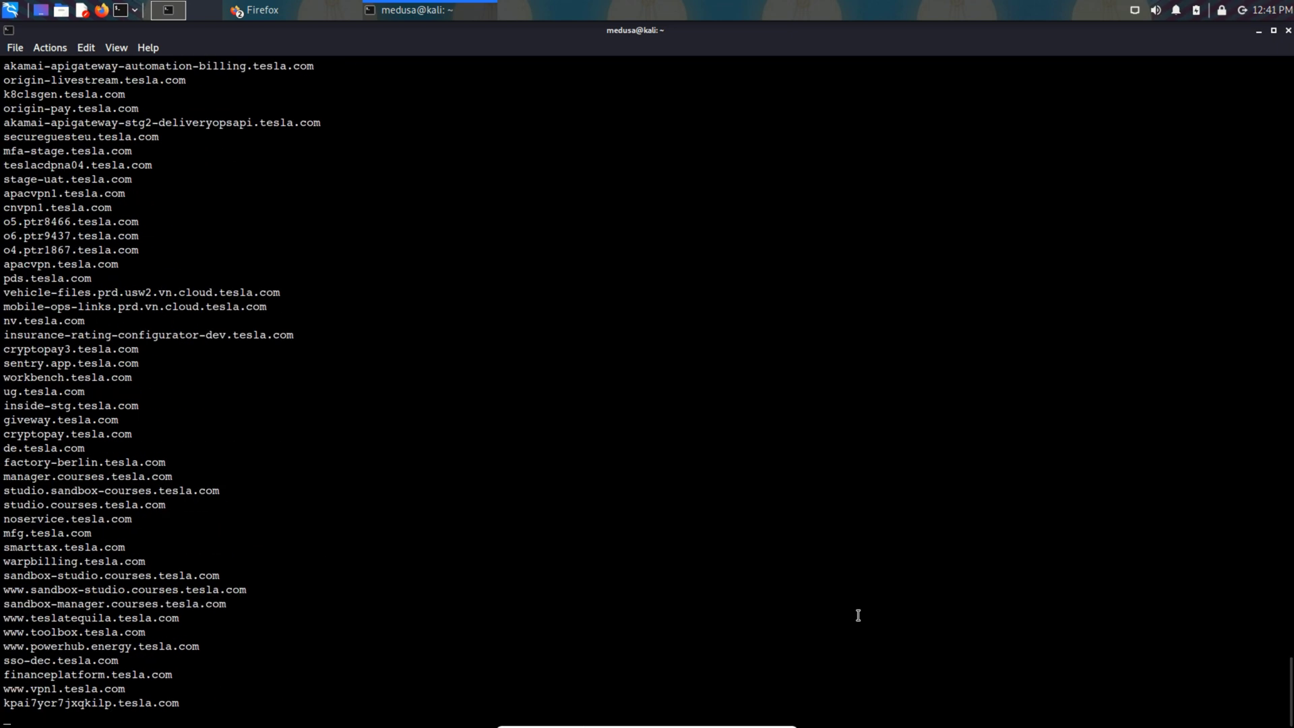
{"action": "key", "text": "ctrl+c"}
{"action": "type", "text": "clear"}
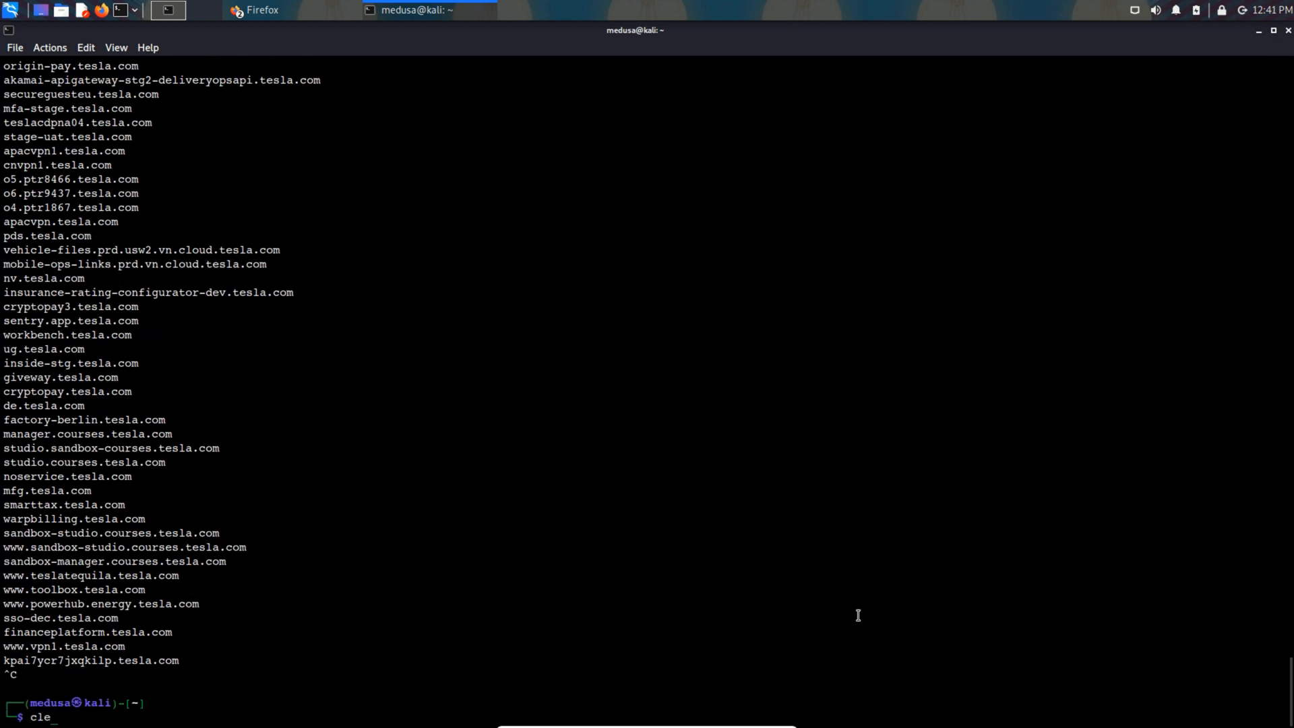
Step: Clear the screen and rerun subfinder with its output redirected to tesla.txt
{"action": "key", "text": "Return"}
{"action": "key", "text": "Up"}
{"action": "key", "text": "Up"}
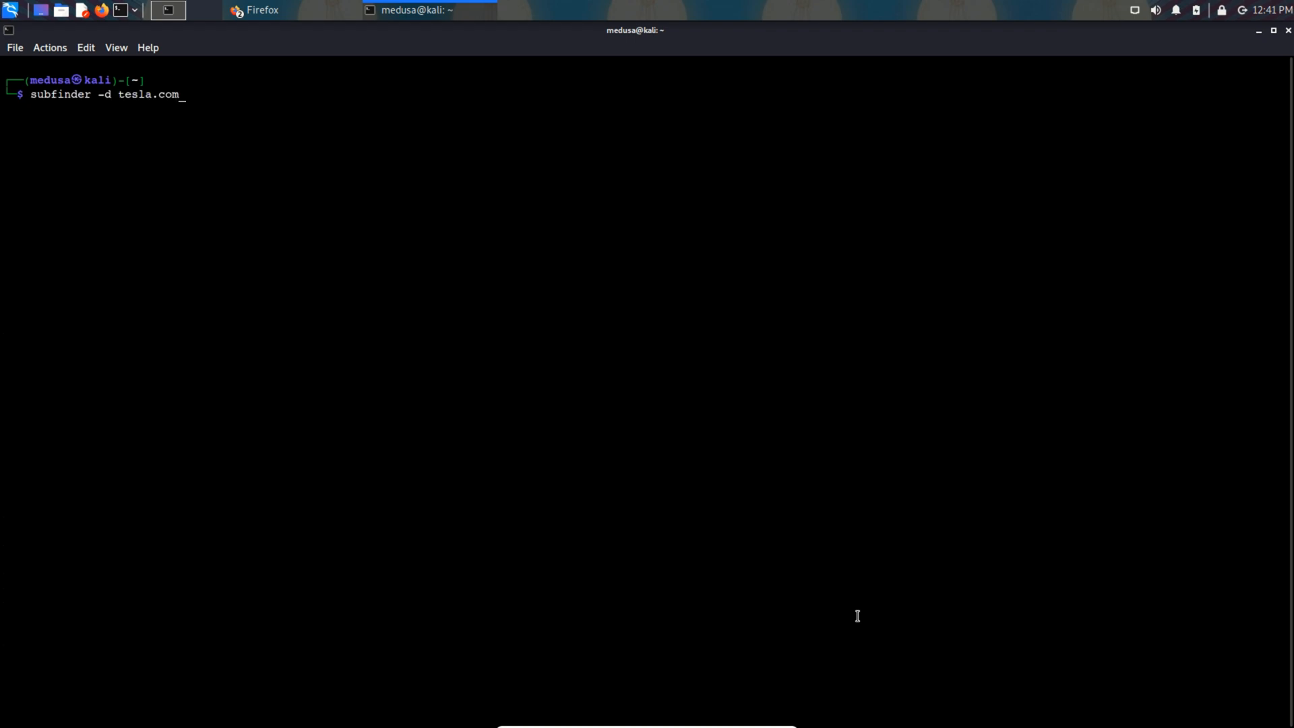
{"action": "type", "text": ">"}
{"action": "type", "text": " tesla"}
{"action": "type", "text": "s"}
{"action": "key", "text": "BackSpace"}
{"action": "type", "text": "txt"}
{"action": "key", "text": "Return"}
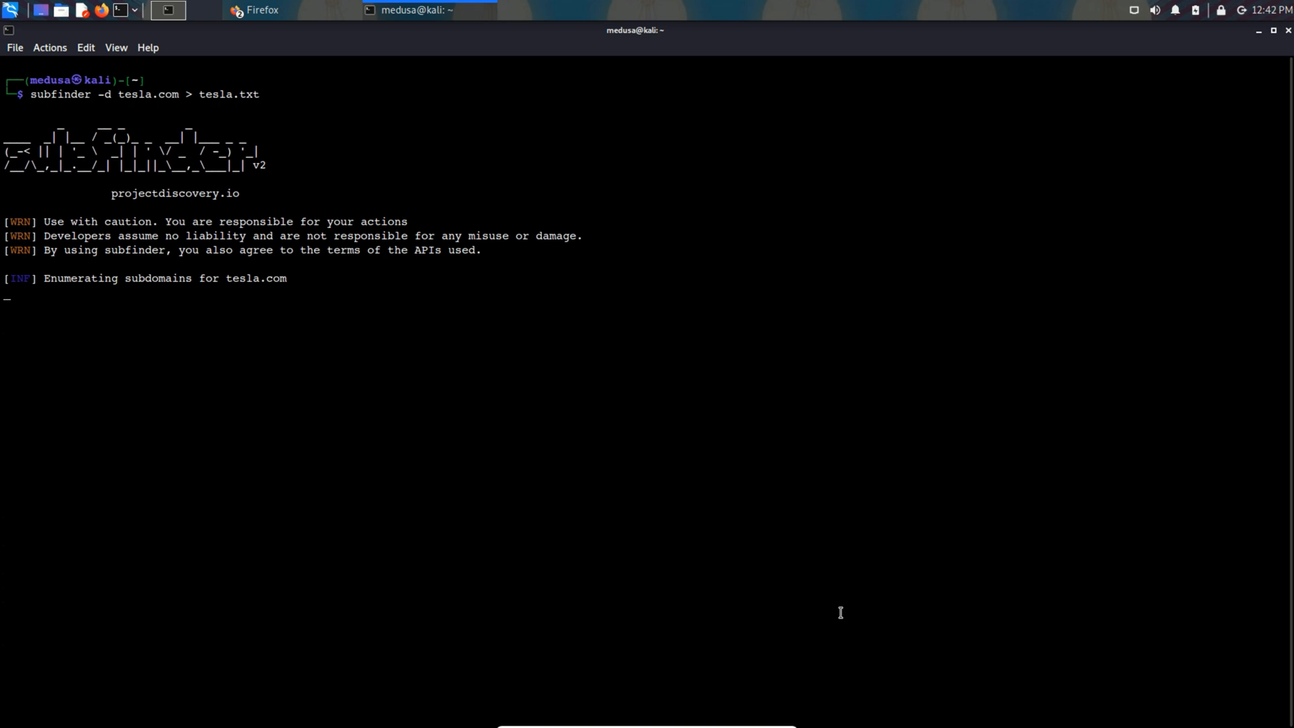
Step: Stop subfinder, view tesla.txt's 417 subdomain lines in nano, then exit
{"action": "key", "text": "ctrl+c"}
{"action": "type", "text": "n"}
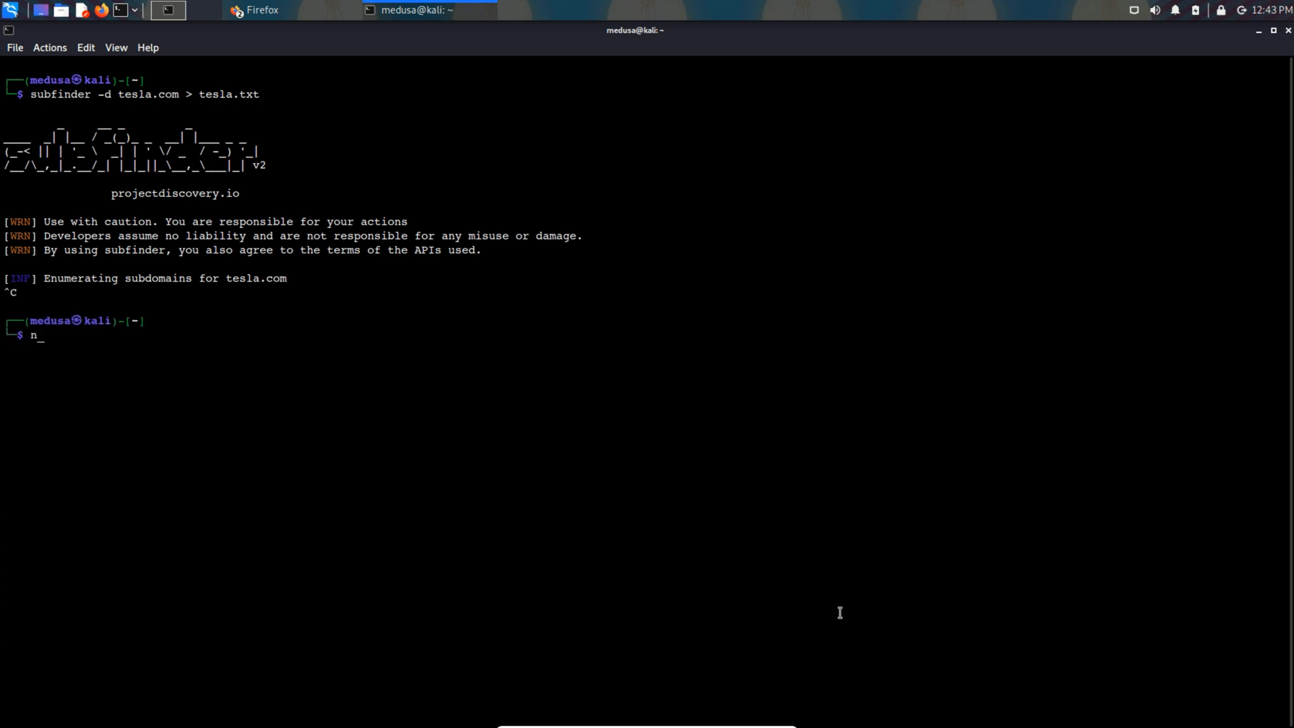
{"action": "type", "text": "ano tesla.txt"}
{"action": "key", "text": "Return"}
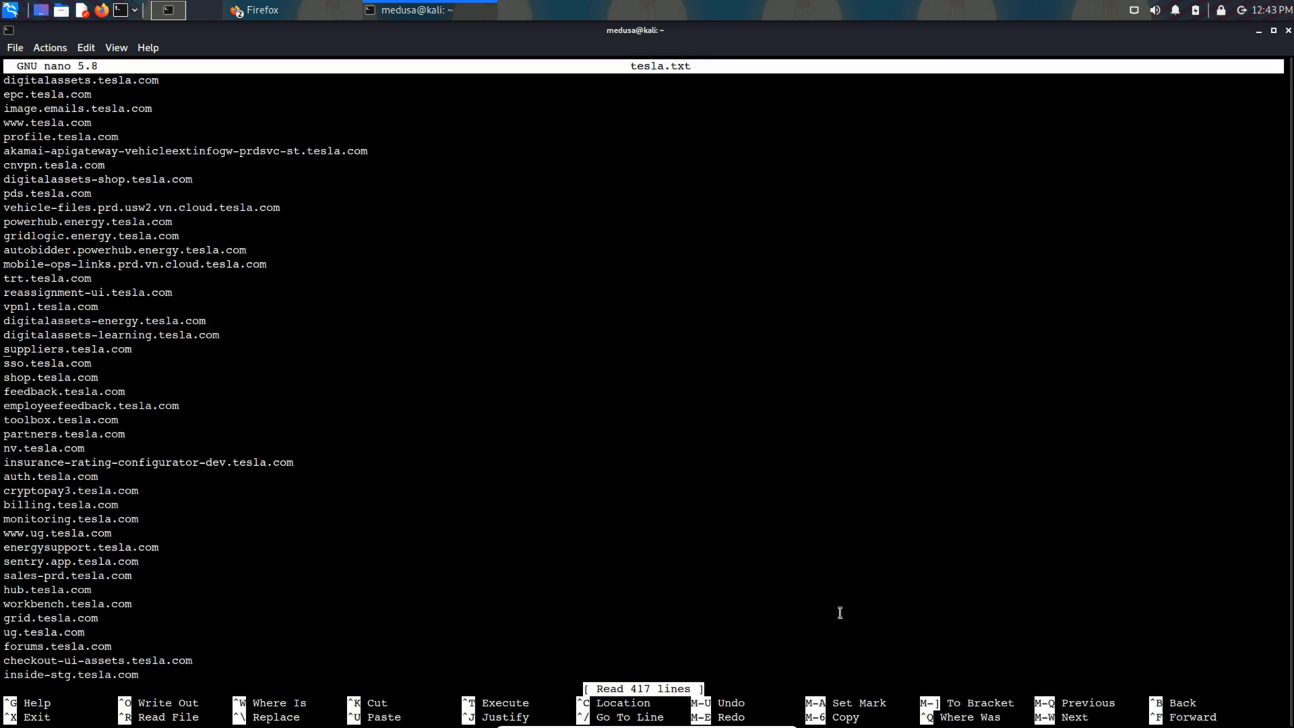
{"action": "key", "text": "ctrl+x"}
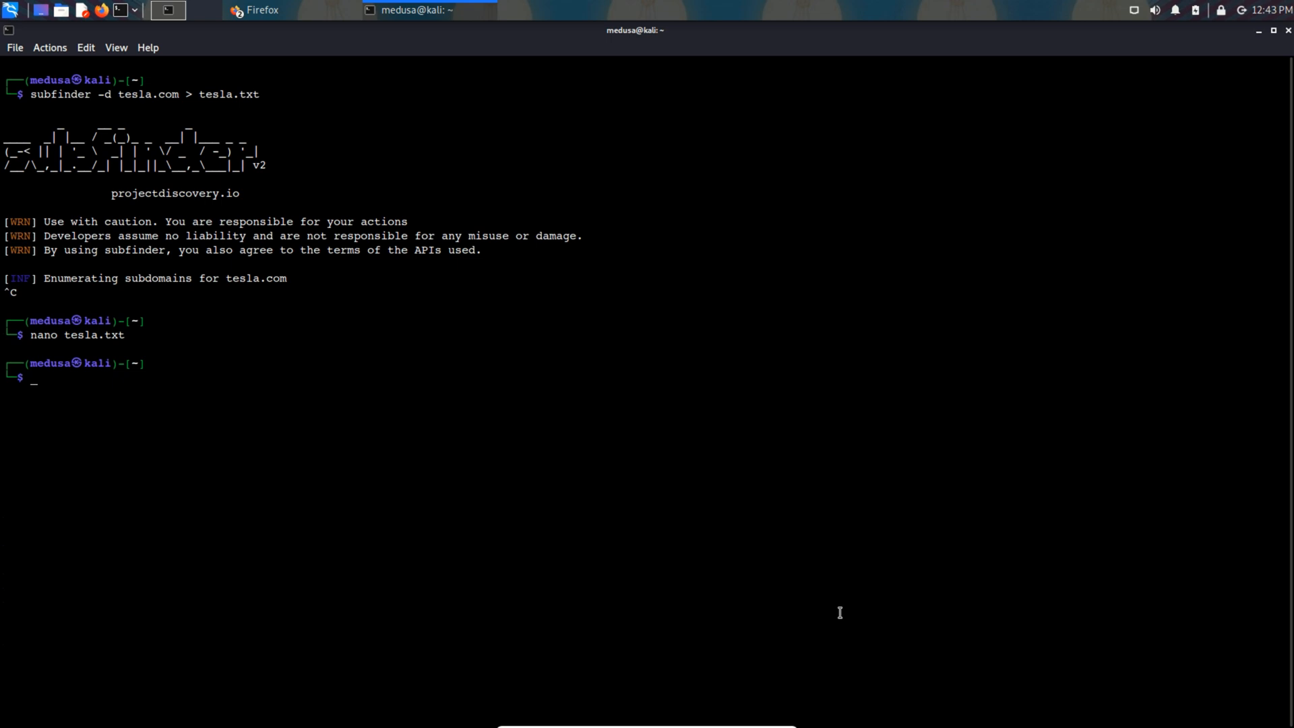
{"action": "type", "text": "wc -l"}
{"action": "type", "text": " e"}
Step: Count the lines in tesla.txt with 'wc -l', confirming 417 subdomains
{"action": "key", "text": "BackSpace"}
{"action": "type", "text": "tes"}
{"action": "type", "text": "la.txt"}
{"action": "key", "text": "Return"}
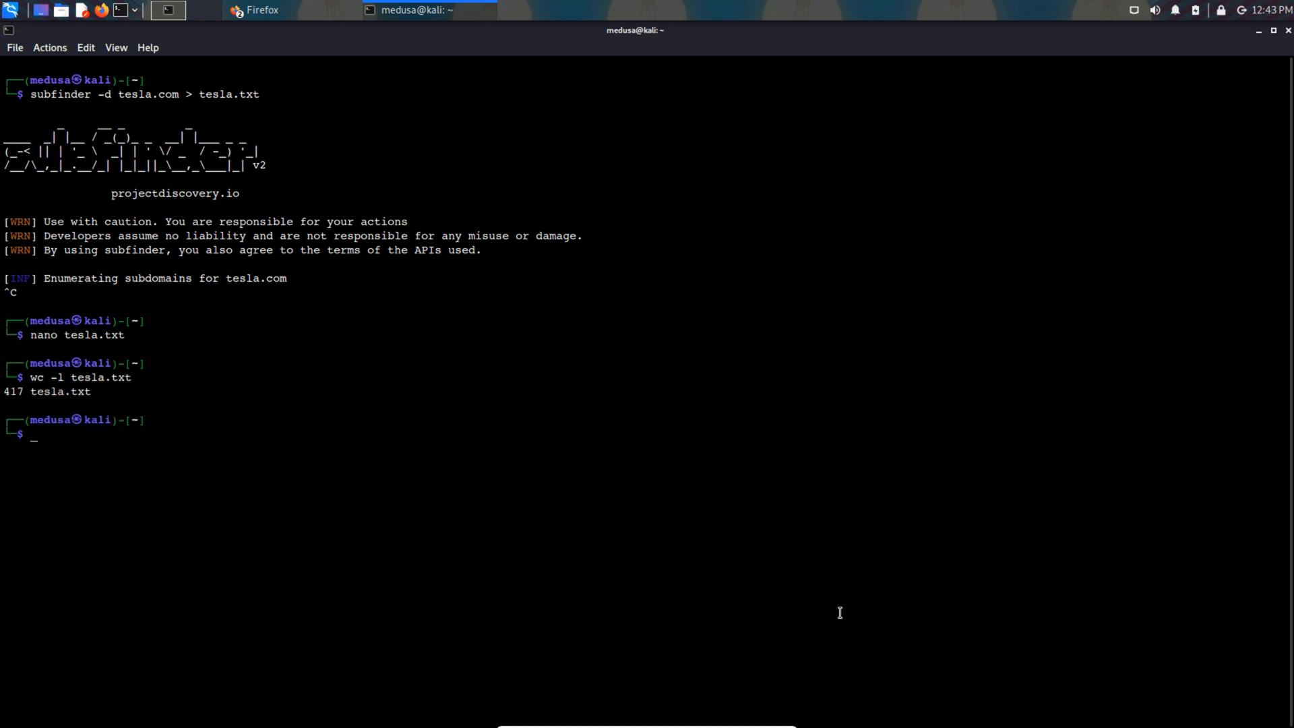
{"action": "triple_click", "coordinate": [33, 378]}
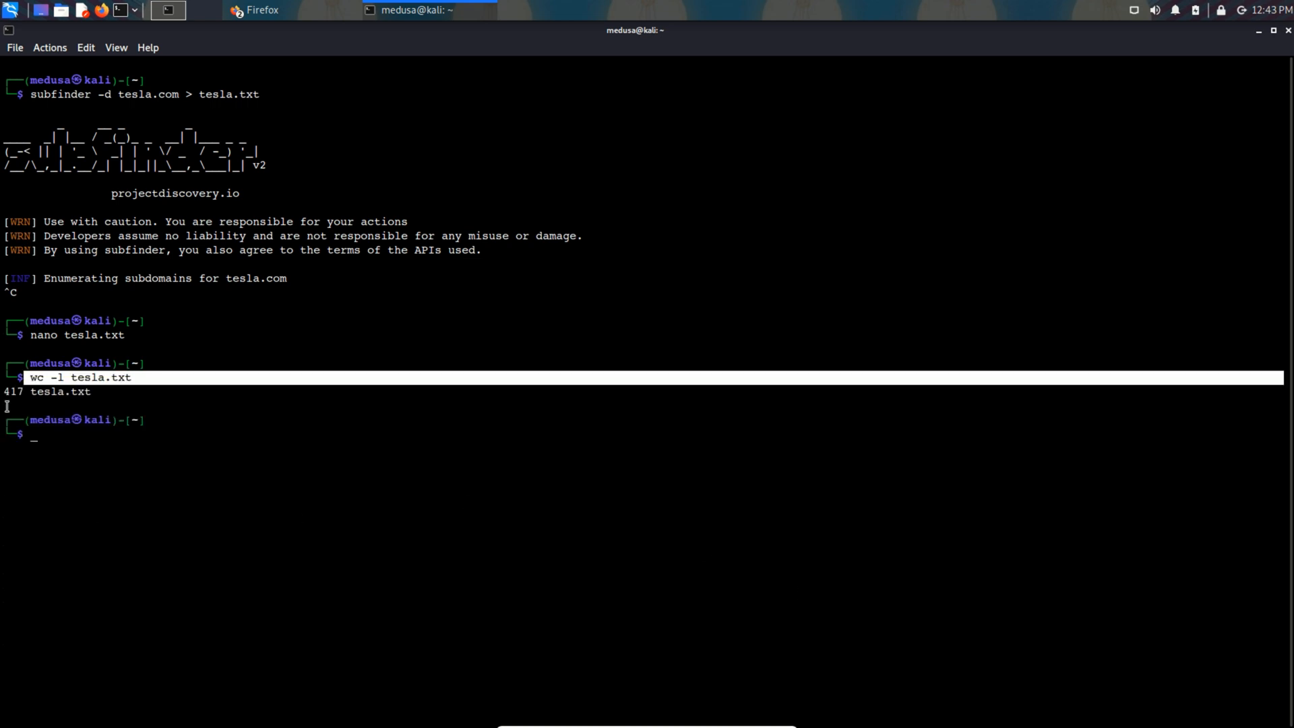
{"action": "left_click", "coordinate": [125, 417]}
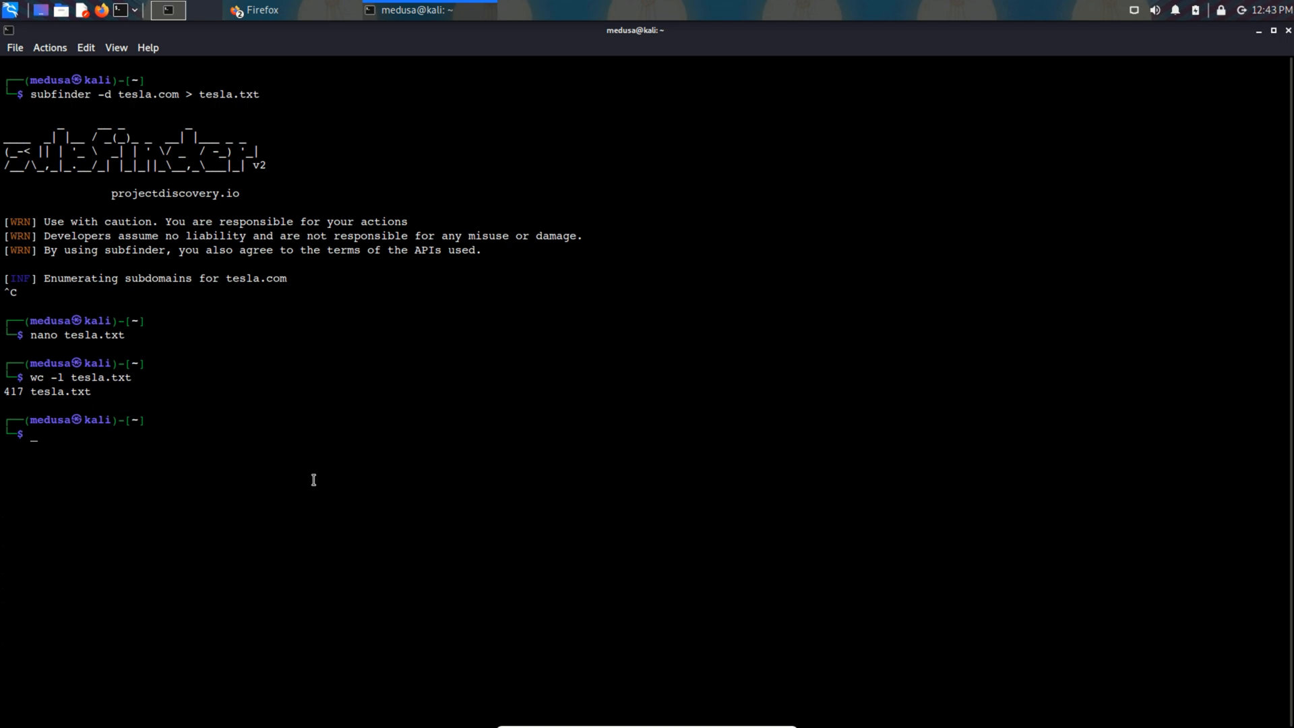
{"action": "type", "text": "clear"}
Step: Clear the terminal and show subjack's options with 'subjack -h'
{"action": "key", "text": "Return"}
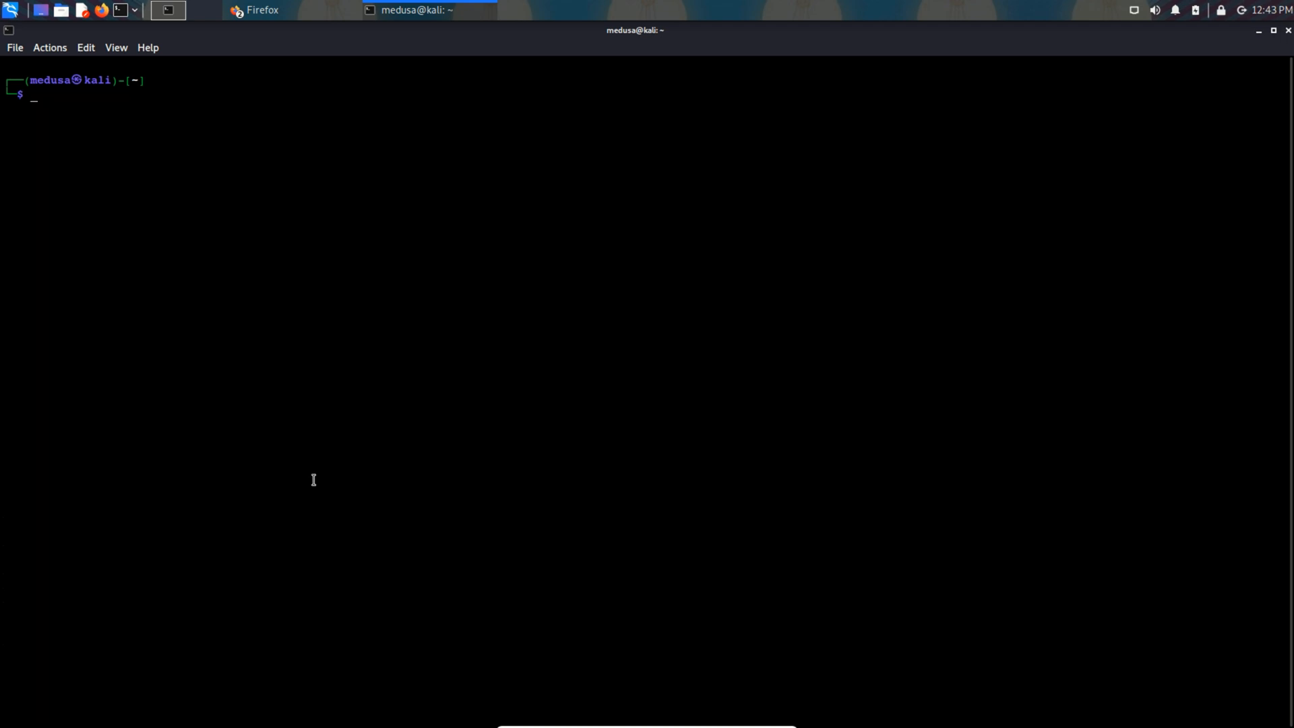
{"action": "type", "text": "subjack -d"}
{"action": "key", "text": "BackSpace"}
{"action": "key", "text": "BackSpace"}
{"action": "type", "text": "h"}
{"action": "key", "text": "Return"}
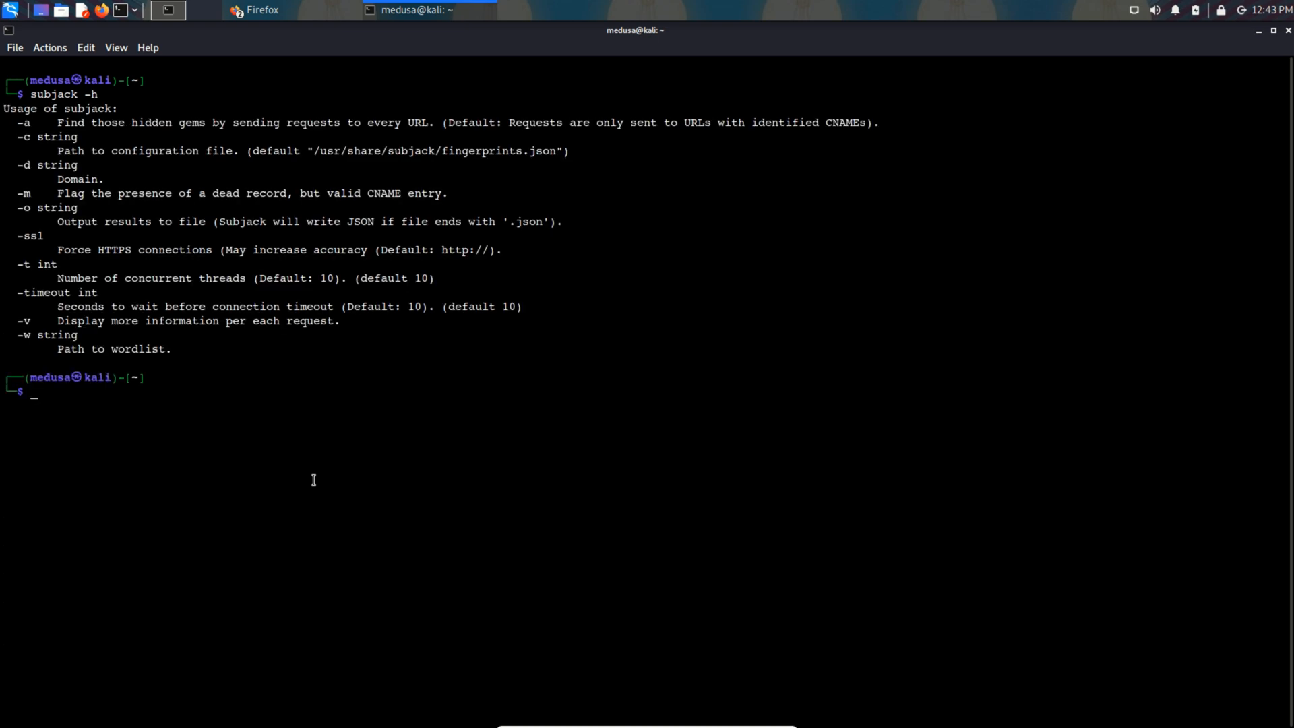
{"action": "type", "text": "subjack "}
{"action": "type", "text": " -w "}
{"action": "type", "text": "tesa."}
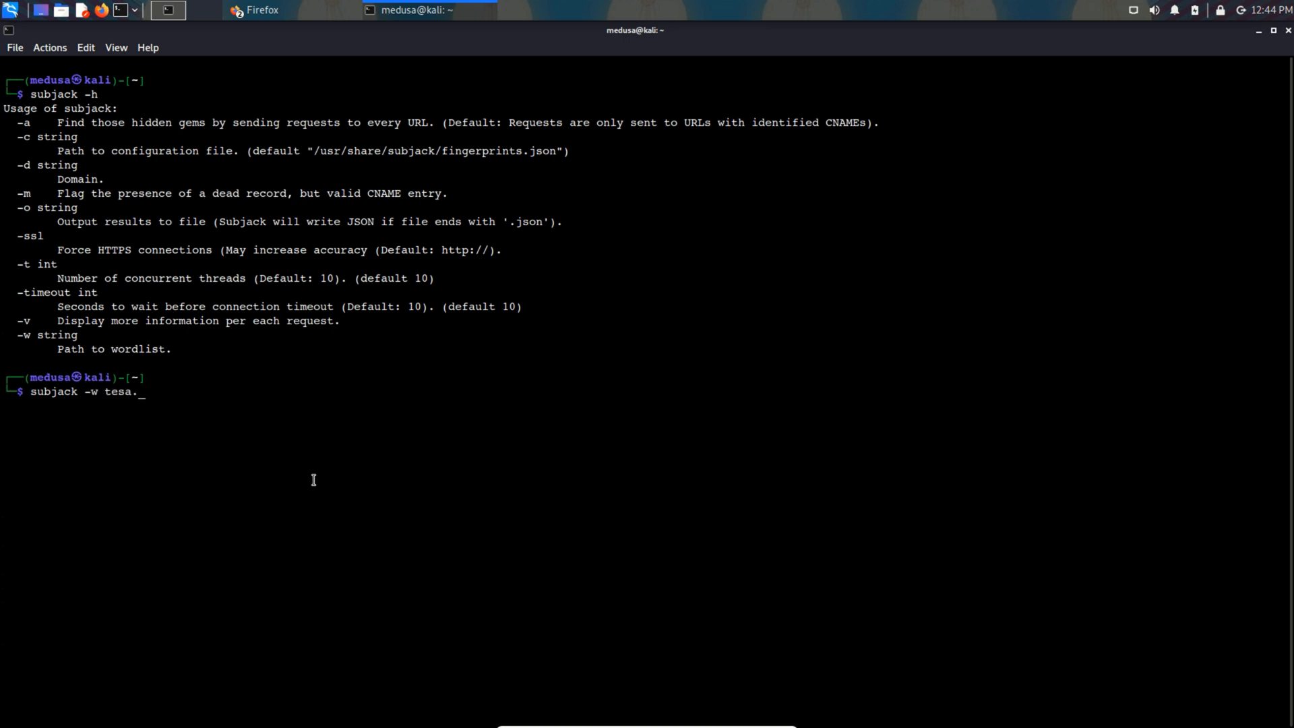
{"action": "type", "text": "la"}
Step: Start a verbose scan with 'subjack -w tesla.txt -v'
{"action": "key", "text": "BackSpace"}
{"action": "key", "text": "BackSpace"}
{"action": "key", "text": "BackSpace"}
{"action": "type", "text": "la.txt"}
{"action": "type", "text": " -v"}
{"action": "key", "text": "Return"}
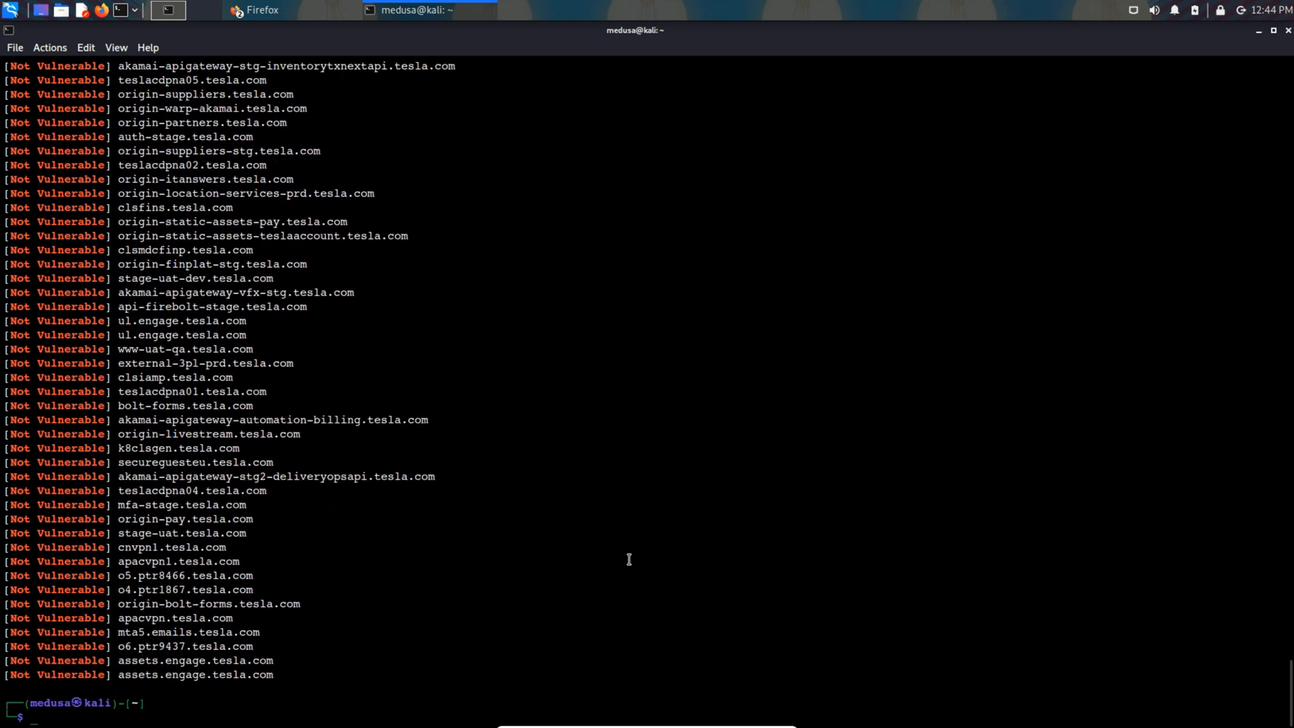
{"action": "scroll", "coordinate": [627, 559], "scroll_direction": "up", "scroll_amount": 10}
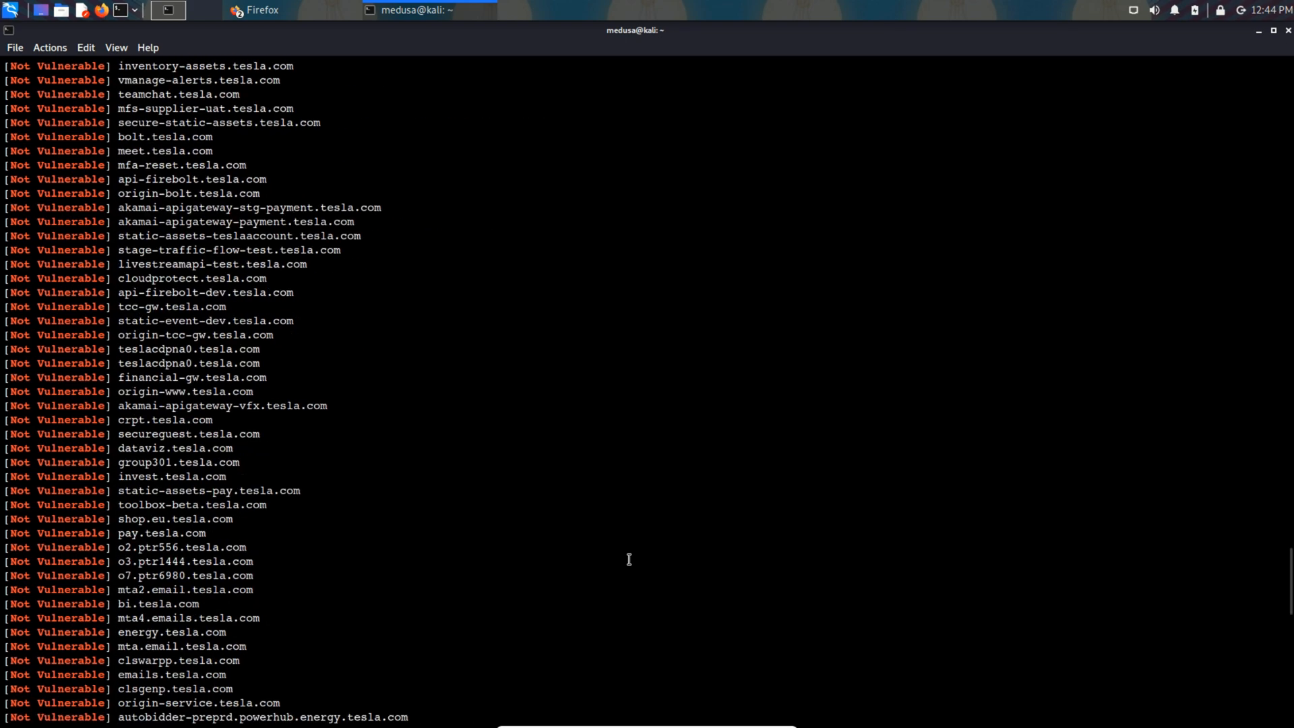
{"action": "scroll", "coordinate": [628, 559], "scroll_direction": "down", "scroll_amount": 5}
{"action": "scroll", "coordinate": [628, 558], "scroll_direction": "up", "scroll_amount": 5}
{"action": "scroll", "coordinate": [628, 559], "scroll_direction": "up", "scroll_amount": 5}
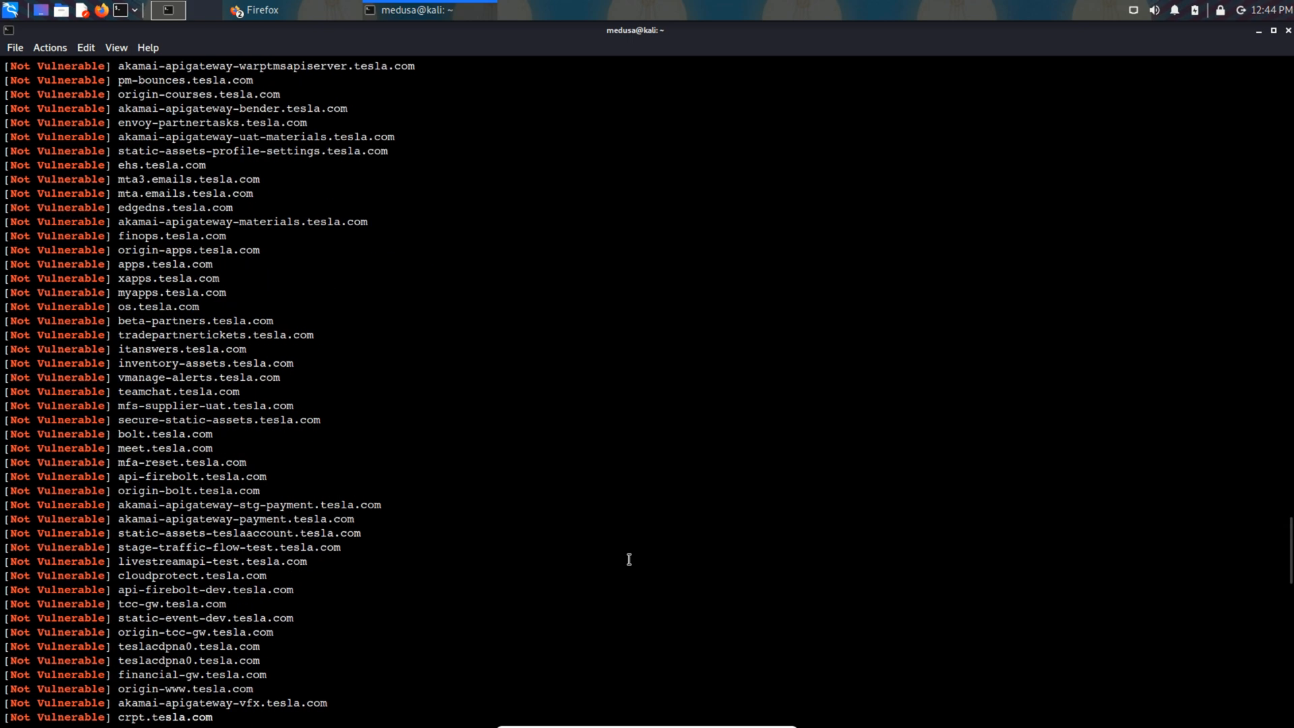
{"action": "scroll", "coordinate": [628, 559], "scroll_direction": "up", "scroll_amount": 5}
{"action": "scroll", "coordinate": [628, 559], "scroll_direction": "up", "scroll_amount": 5}
{"action": "scroll", "coordinate": [628, 558], "scroll_direction": "up", "scroll_amount": 5}
{"action": "scroll", "coordinate": [627, 560], "scroll_direction": "up", "scroll_amount": 5}
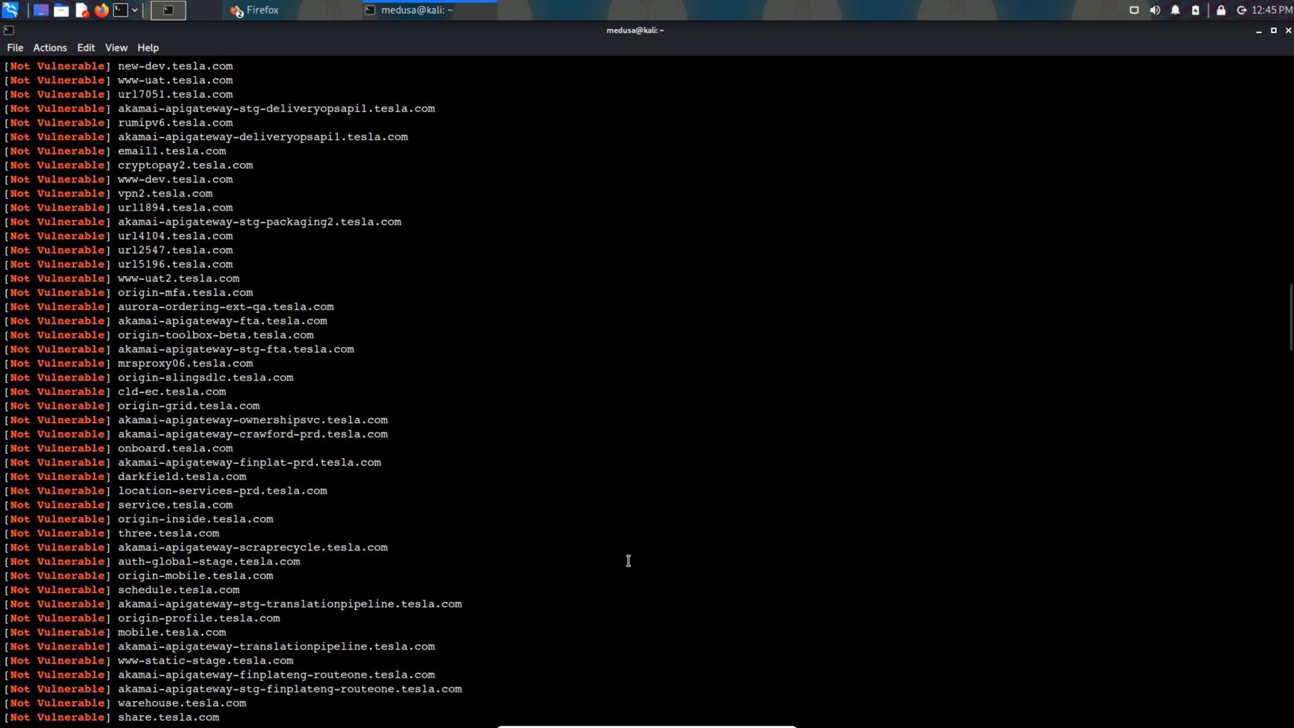
{"action": "scroll", "coordinate": [628, 559], "scroll_direction": "up", "scroll_amount": 5}
{"action": "scroll", "coordinate": [627, 559], "scroll_direction": "up", "scroll_amount": 5}
{"action": "scroll", "coordinate": [628, 559], "scroll_direction": "up", "scroll_amount": 5}
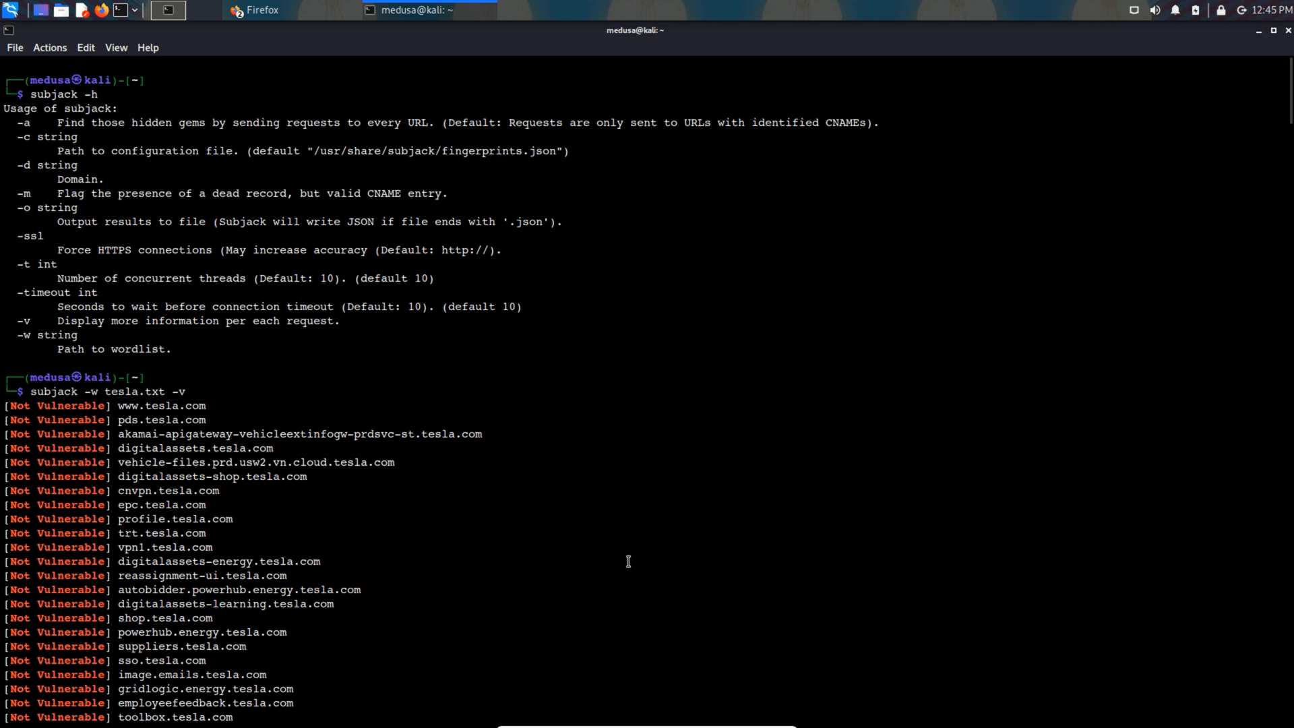
{"action": "scroll", "coordinate": [629, 561], "scroll_direction": "down", "scroll_amount": 5}
{"action": "scroll", "coordinate": [628, 561], "scroll_direction": "down", "scroll_amount": 3}
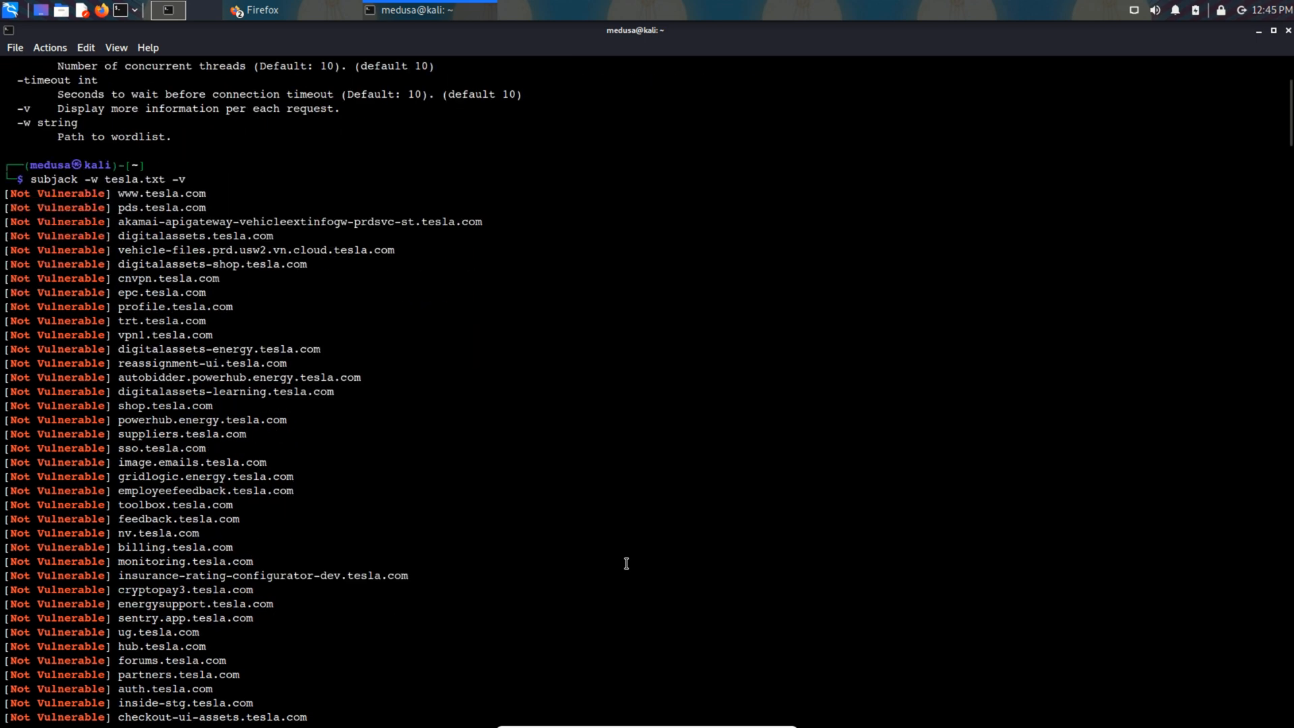